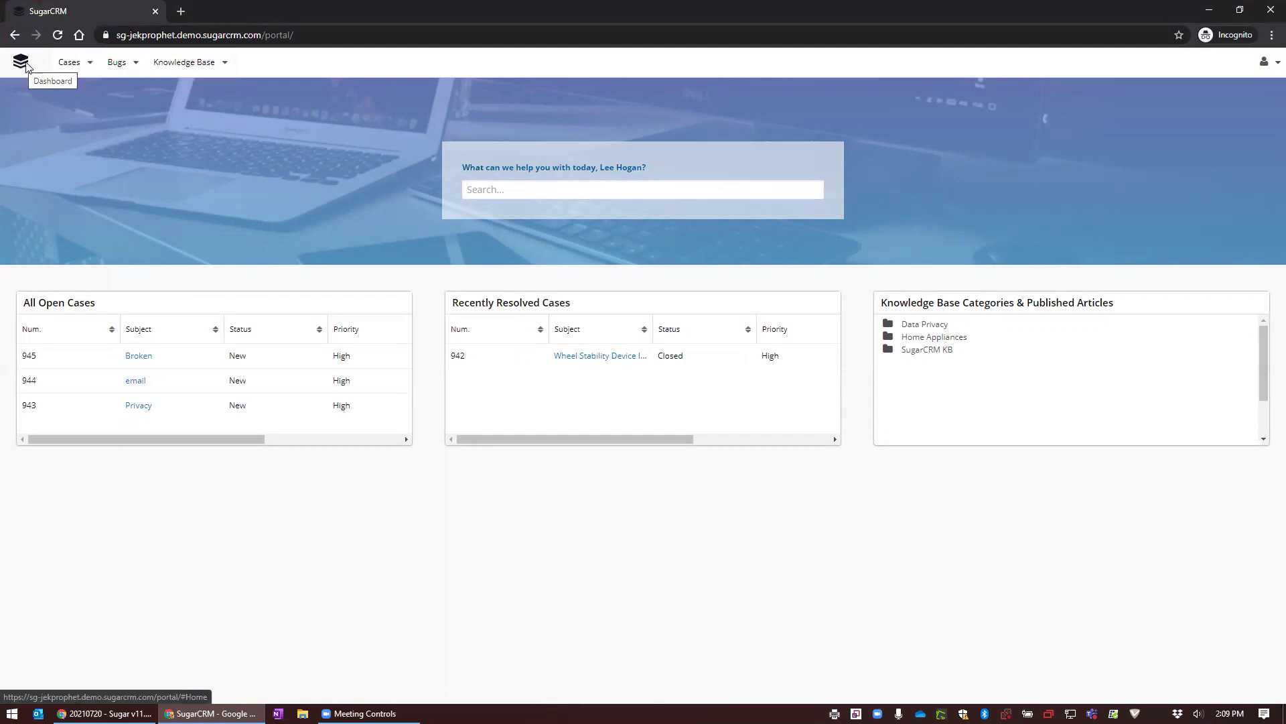
# Step: Look through the Cases, Bugs and account menu options
pyautogui.click(91, 67)
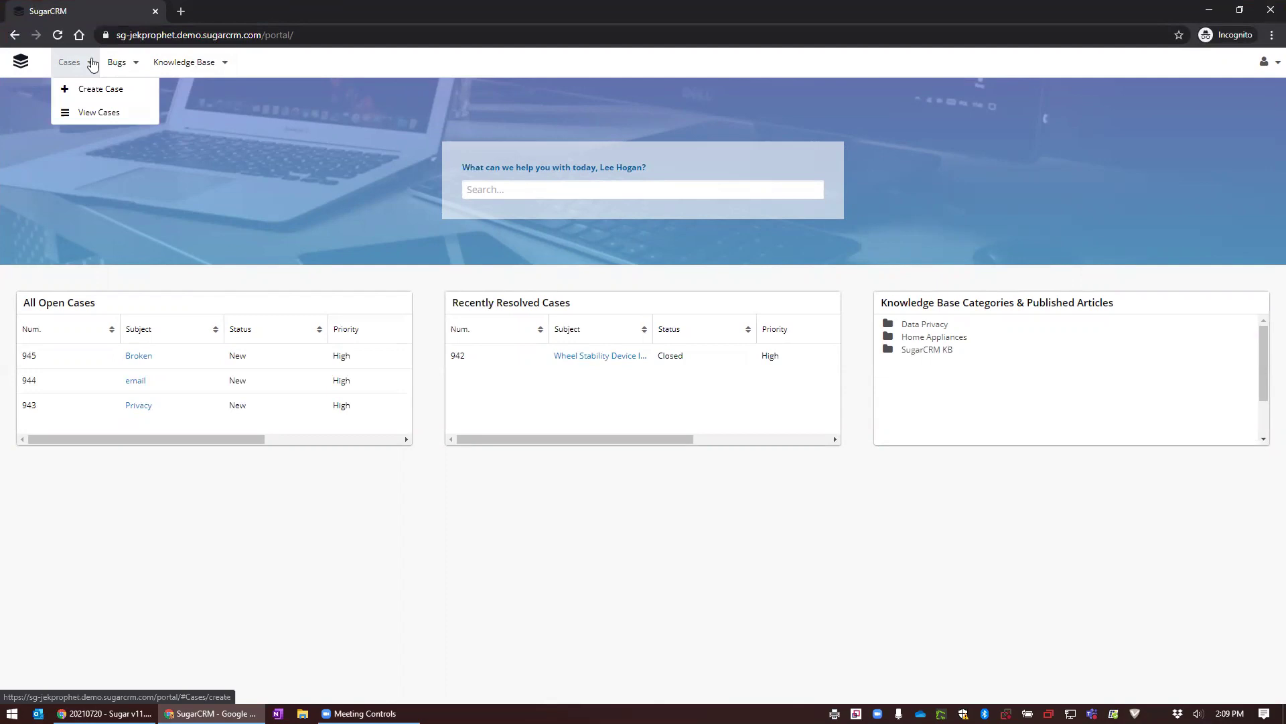
pyautogui.click(93, 64)
pyautogui.click(135, 65)
pyautogui.click(138, 68)
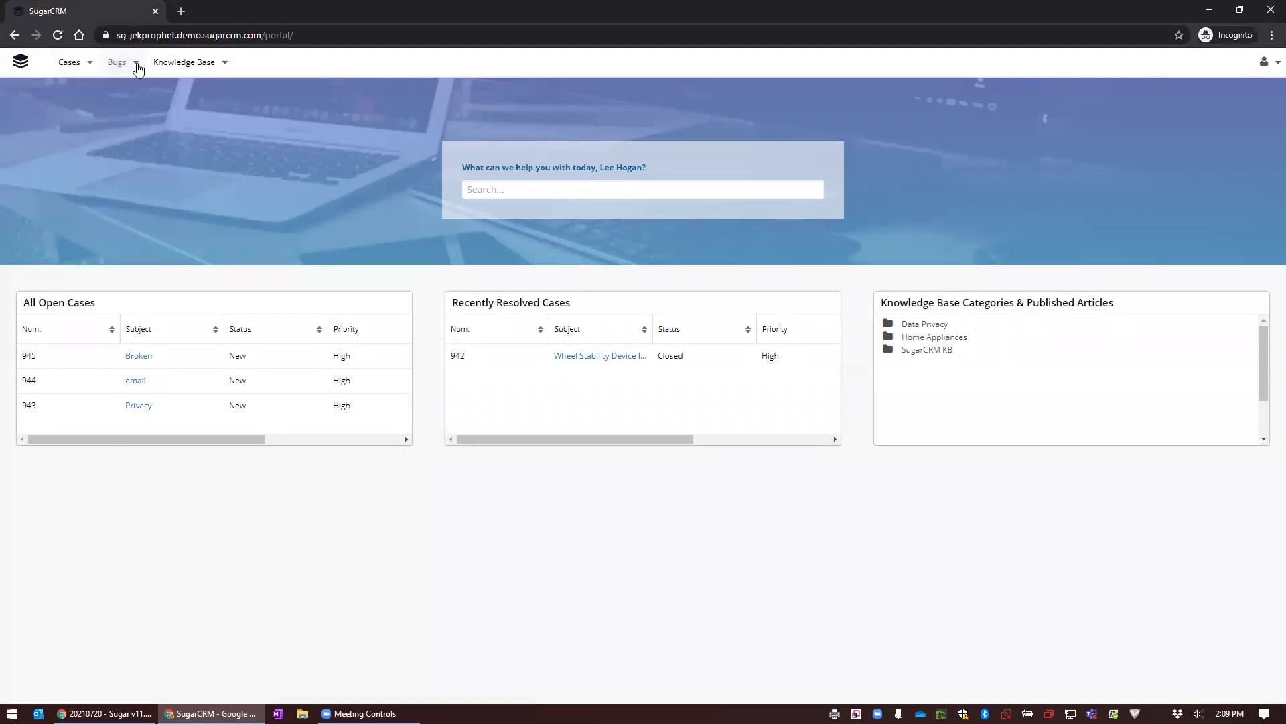
pyautogui.click(1270, 69)
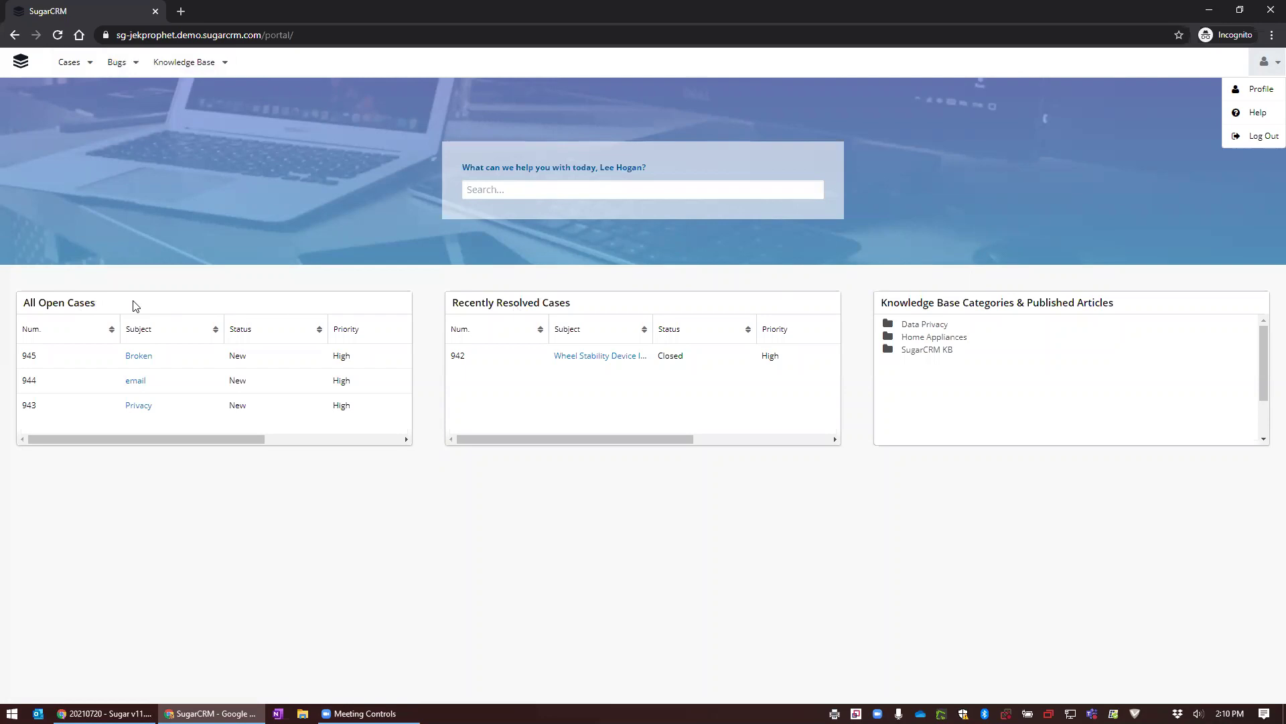
# Step: Expand the SugarCRM KB, Home Appliances and Data Privacy categories and scroll their article lists
pyautogui.click(517, 190)
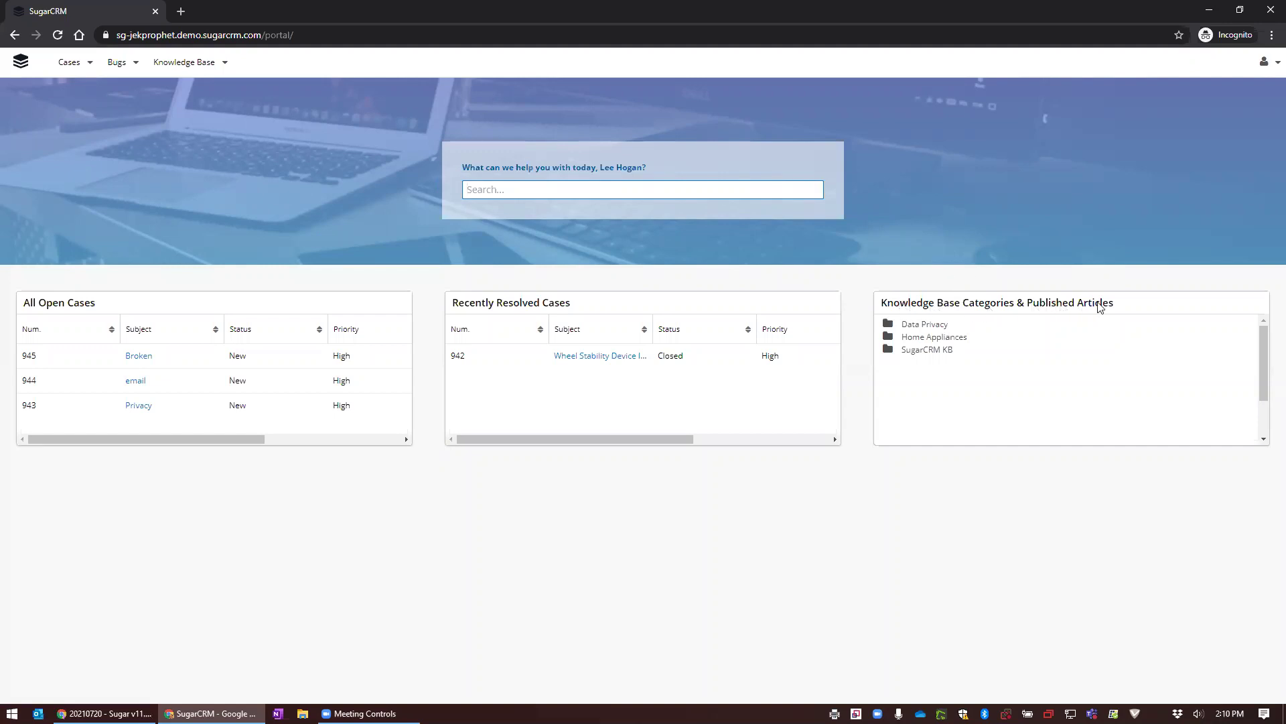
pyautogui.click(933, 351)
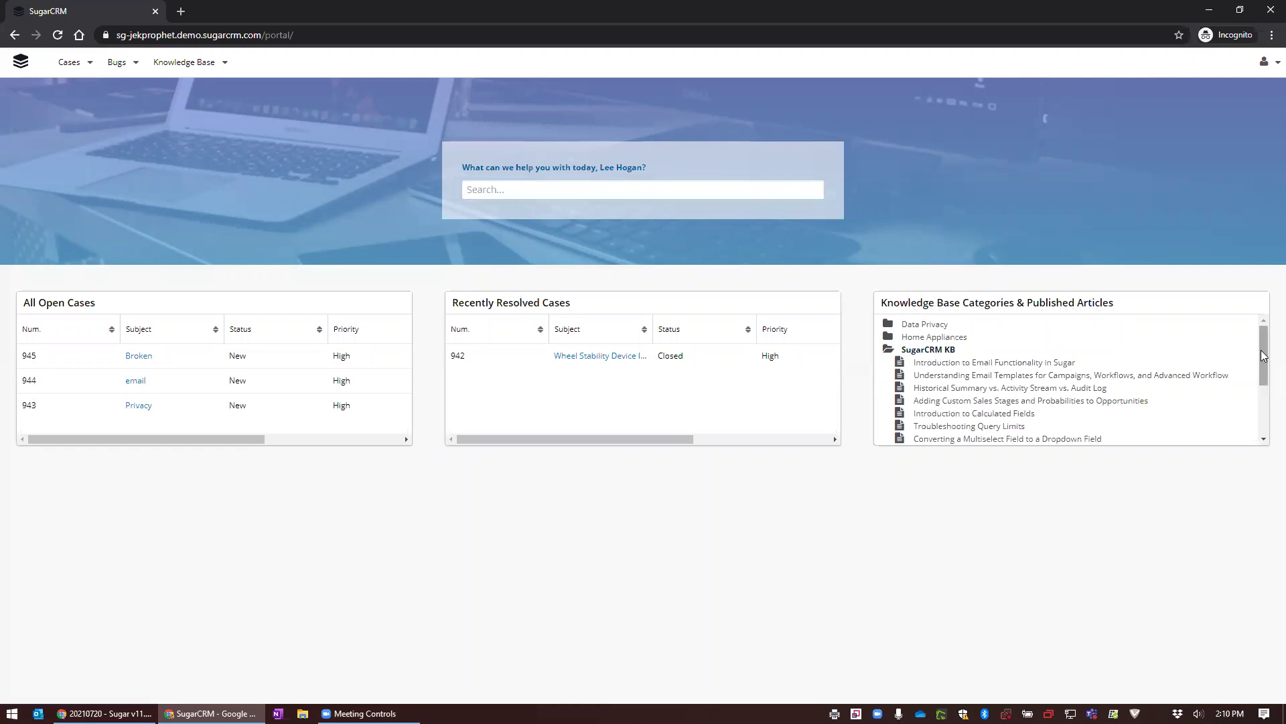
pyautogui.scroll(-3, 1258, 375)
pyautogui.scroll(5, 1072, 369)
pyautogui.click(928, 338)
pyautogui.click(925, 325)
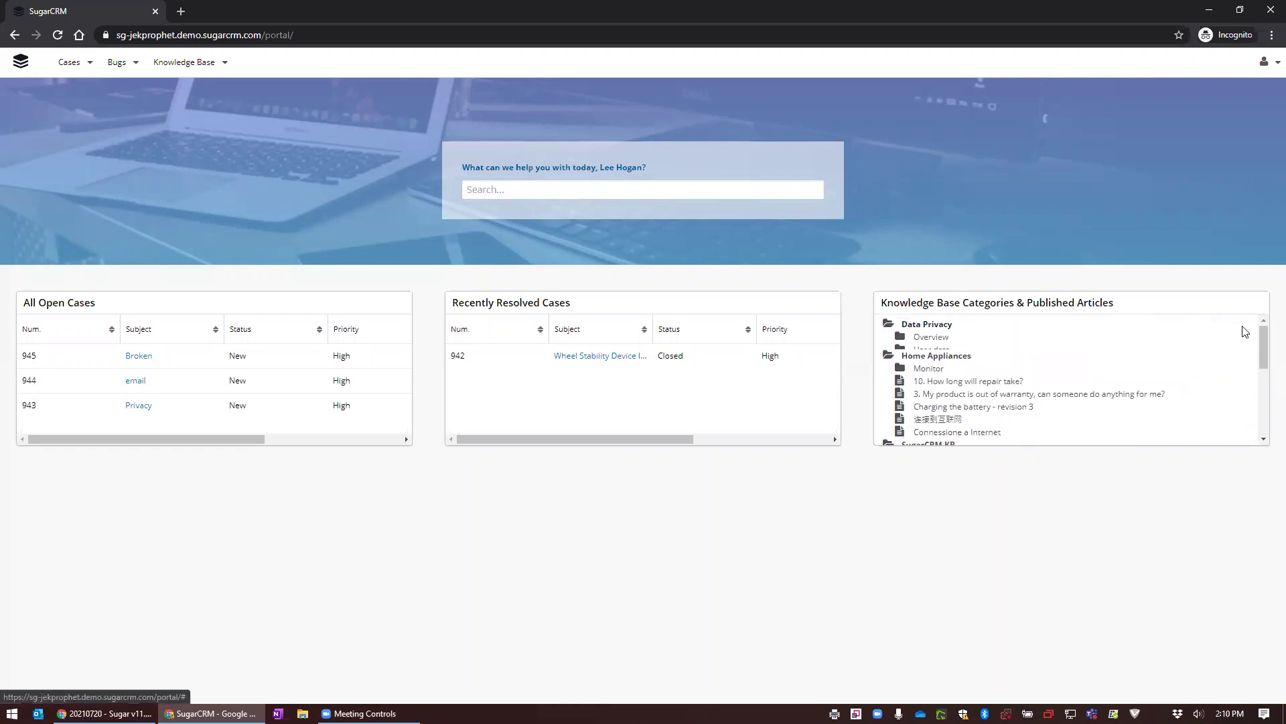
pyautogui.scroll(-5, 1262, 402)
pyautogui.scroll(-1, 1261, 408)
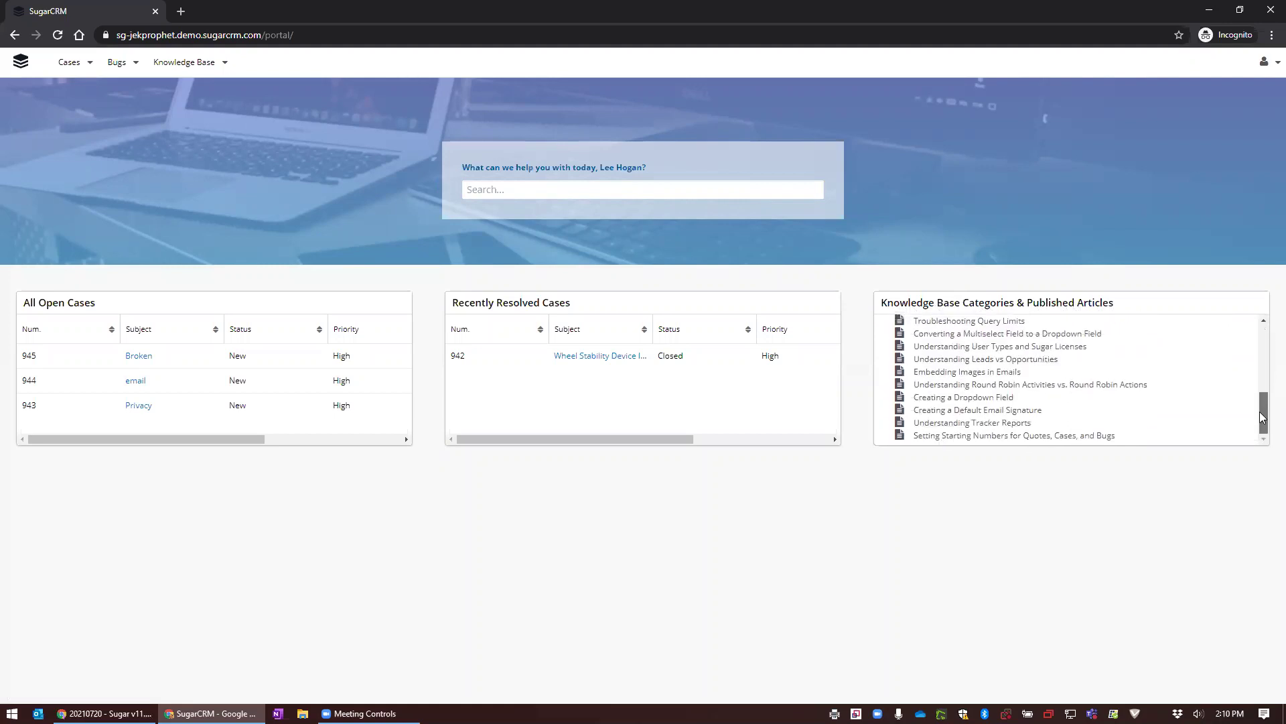
pyautogui.moveTo(1262, 417); pyautogui.dragTo(1264, 315)
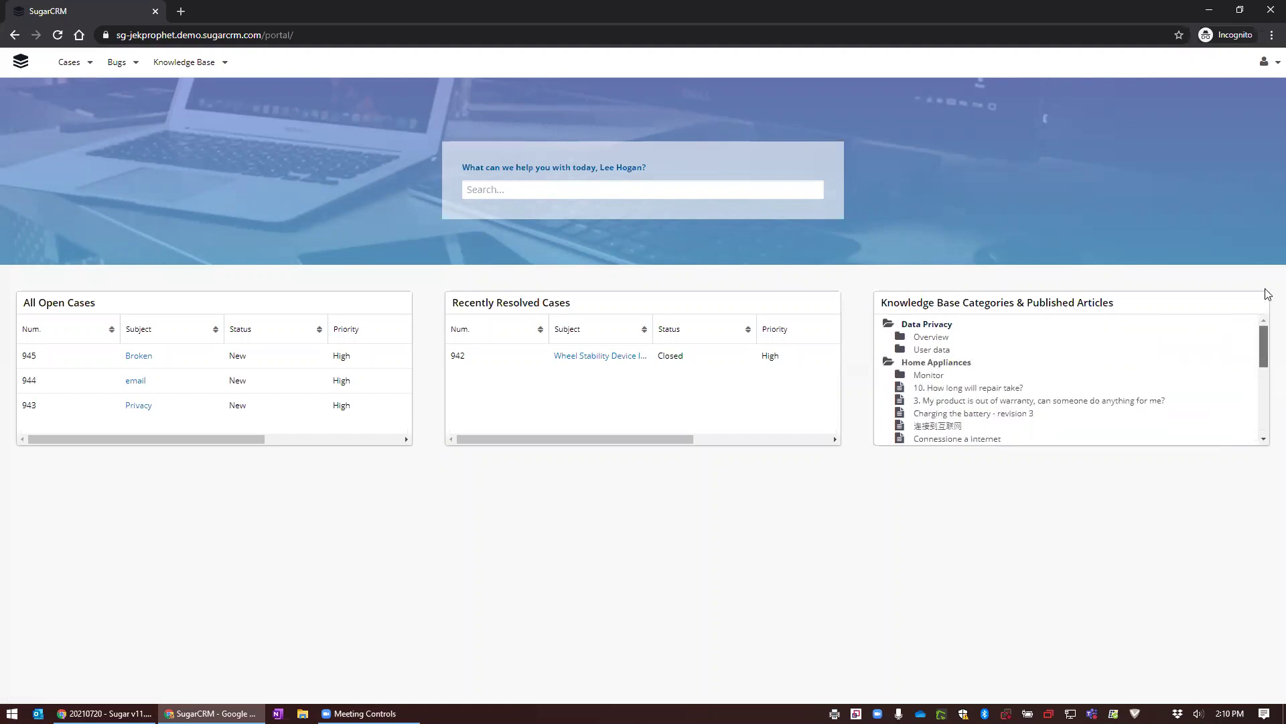
pyautogui.click(609, 182)
# Step: Search 'campaign', read 'Understanding Email Templates for Campaigns' through, and close its tab
pyautogui.write('campaign')
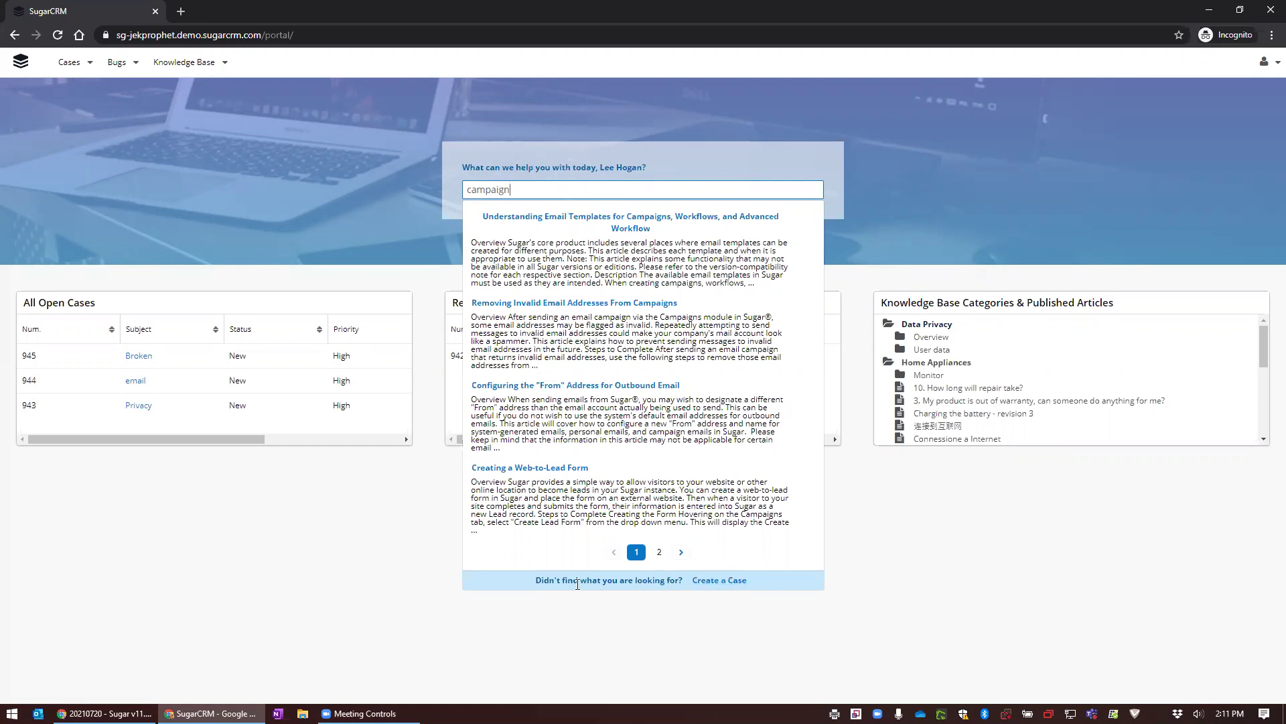
pyautogui.click(628, 222)
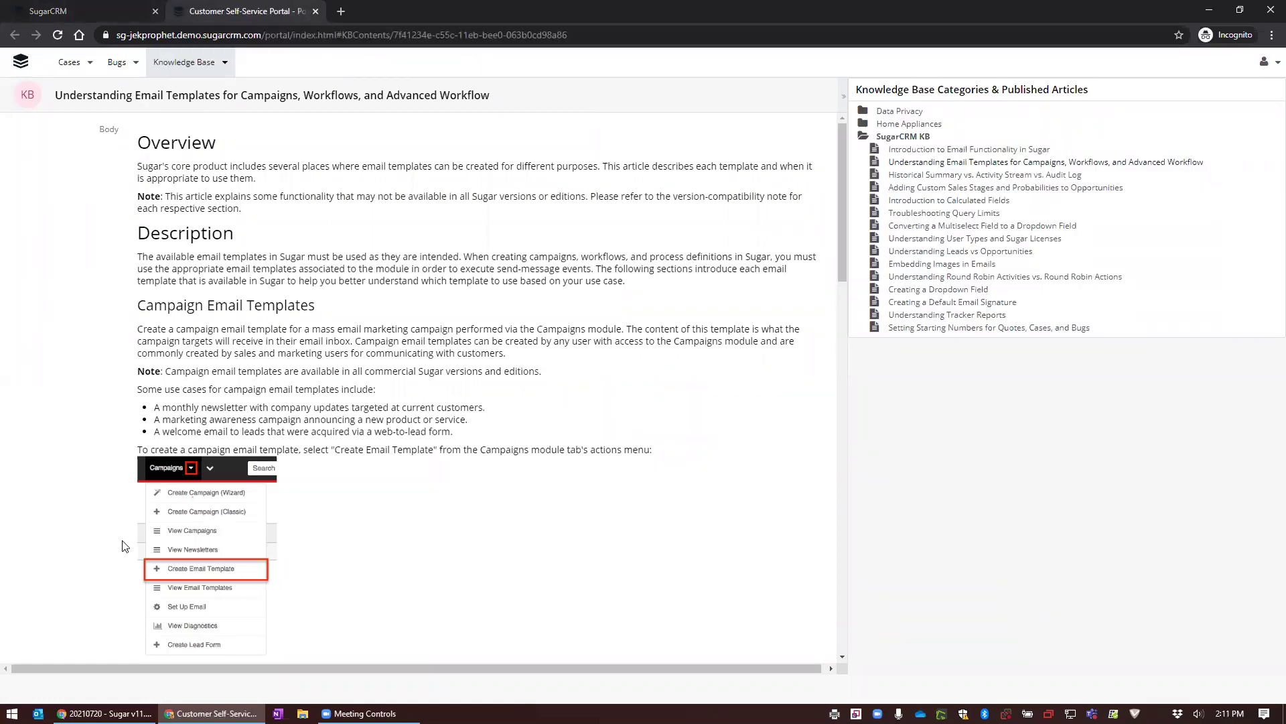
pyautogui.scroll(-4, 458, 321)
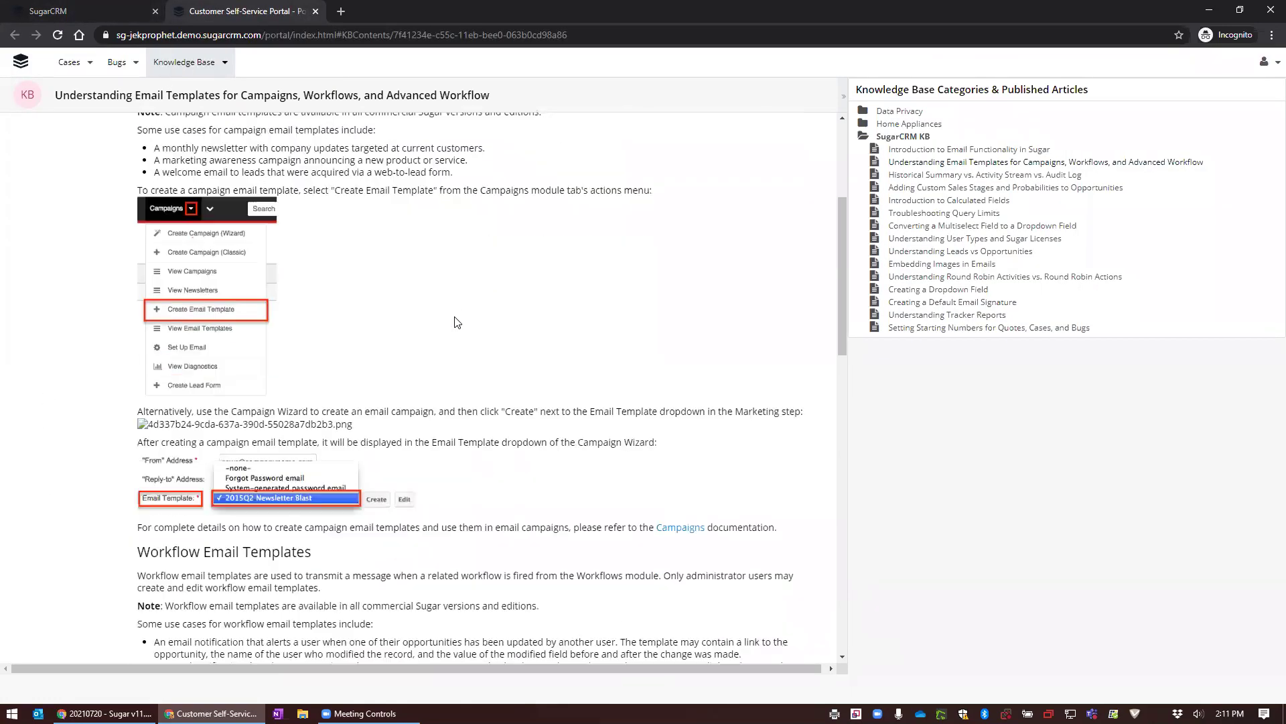
pyautogui.scroll(2, 458, 322)
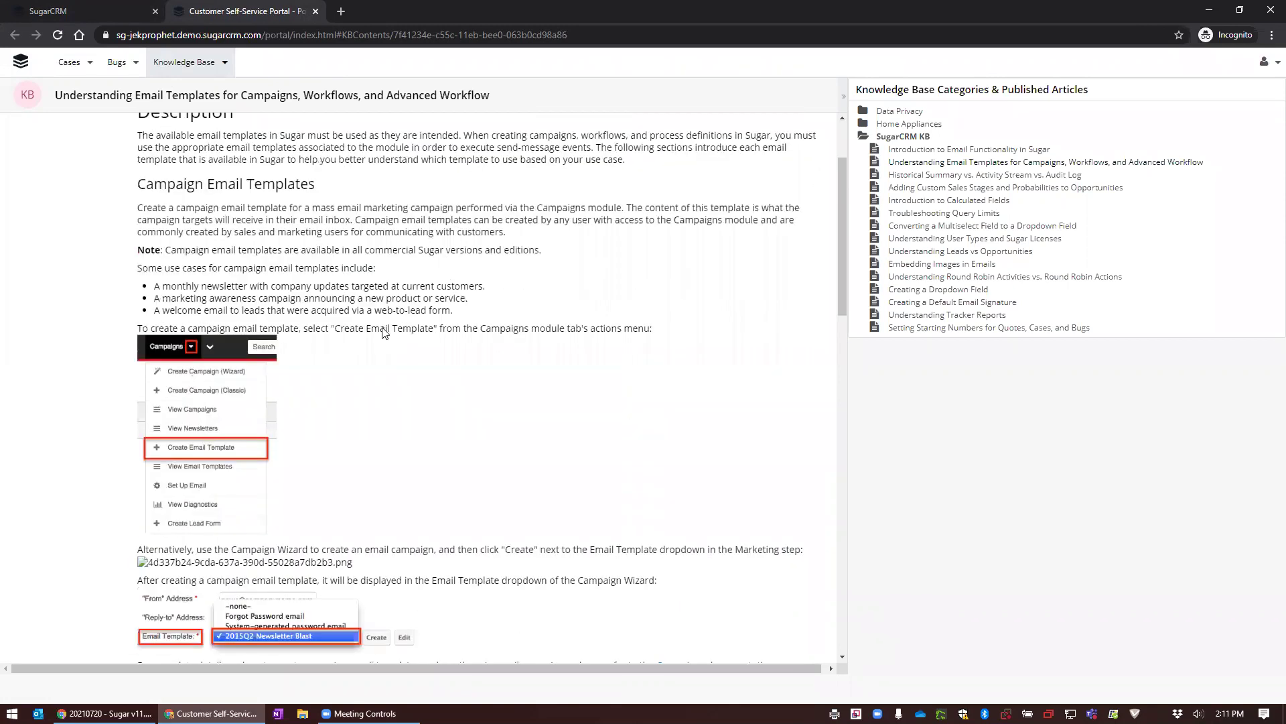
pyautogui.scroll(-1, 137, 377)
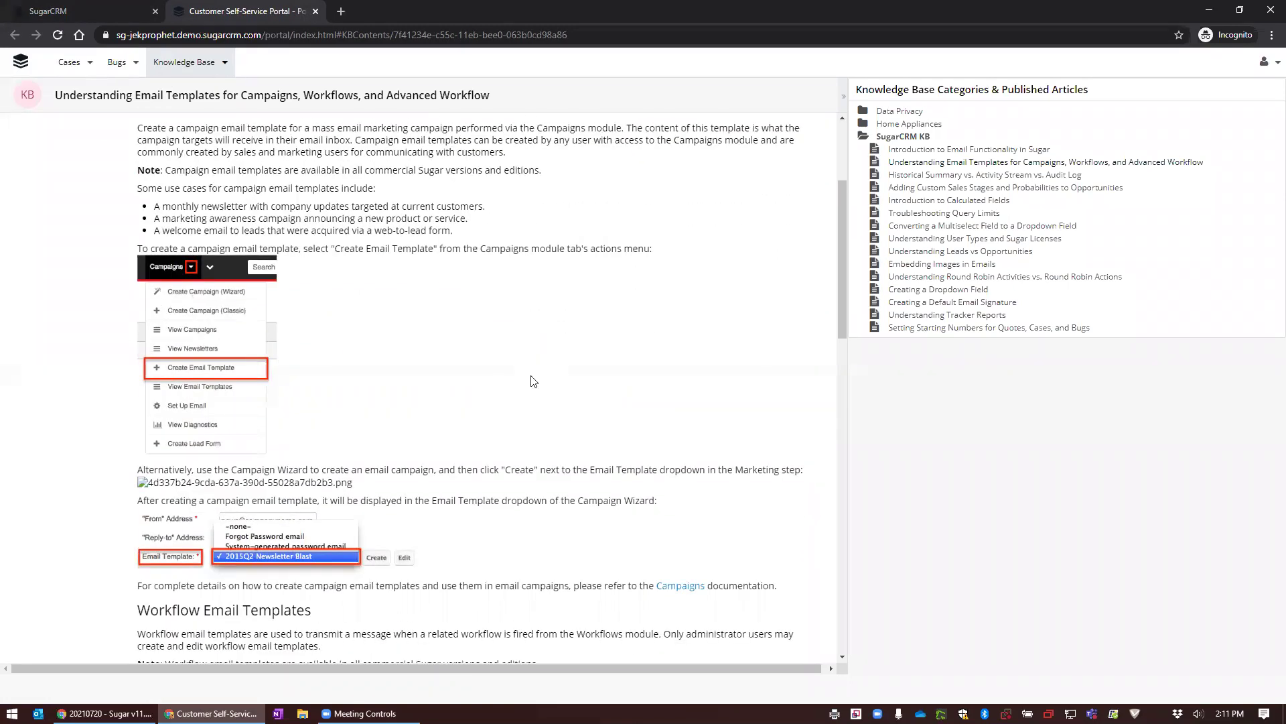
pyautogui.scroll(-11, 530, 377)
pyautogui.scroll(-5, 530, 376)
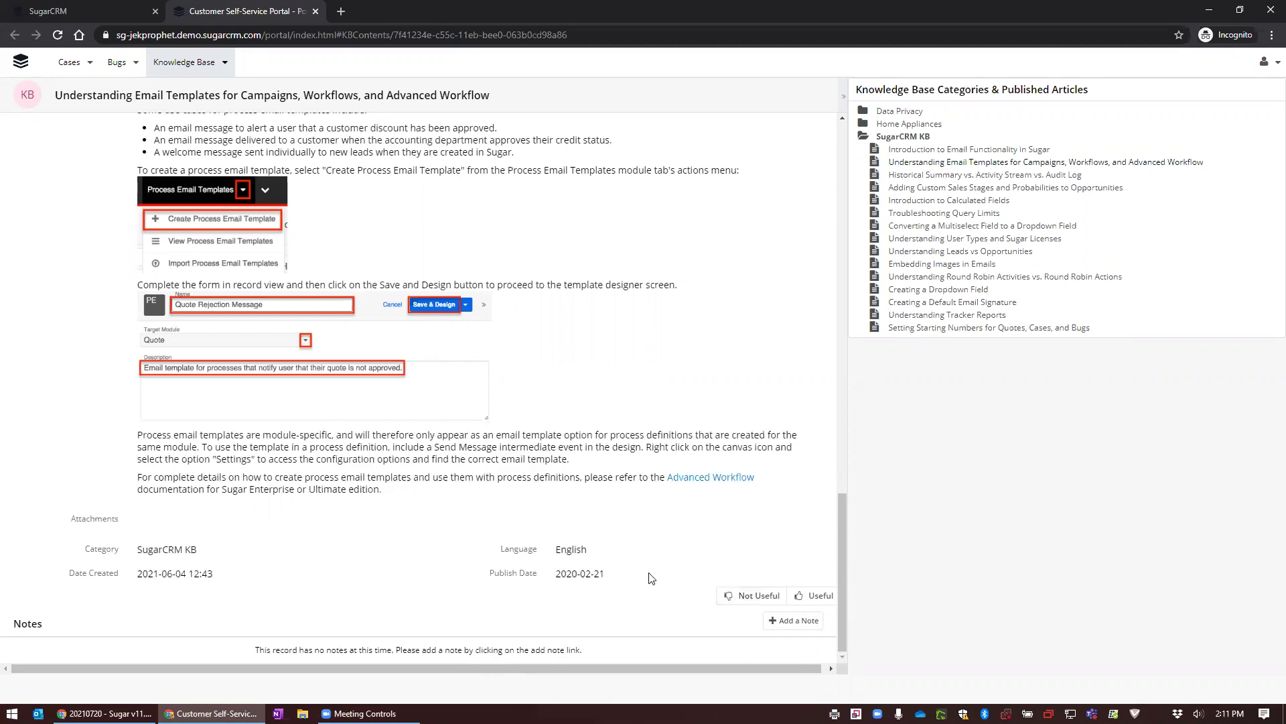
pyautogui.click(315, 11)
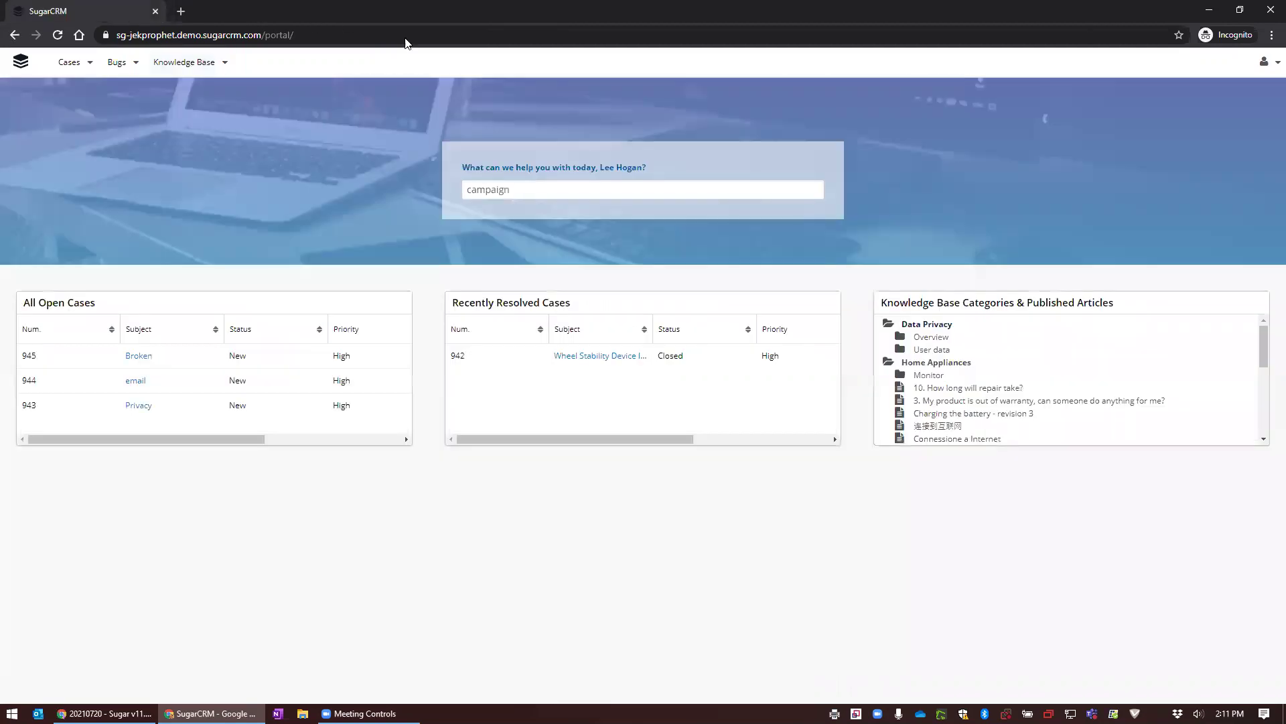
# Step: Start a new case from the campaign search results, keeping its status as New
pyautogui.click(551, 190)
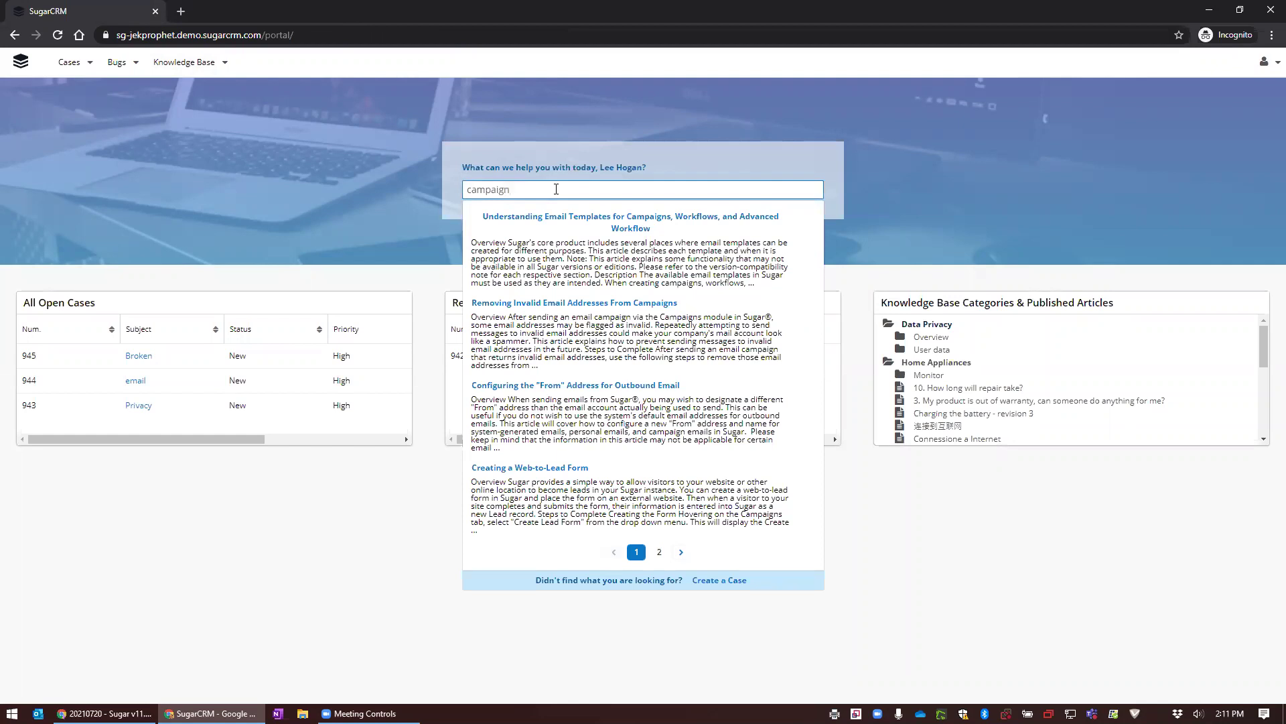
pyautogui.click(722, 580)
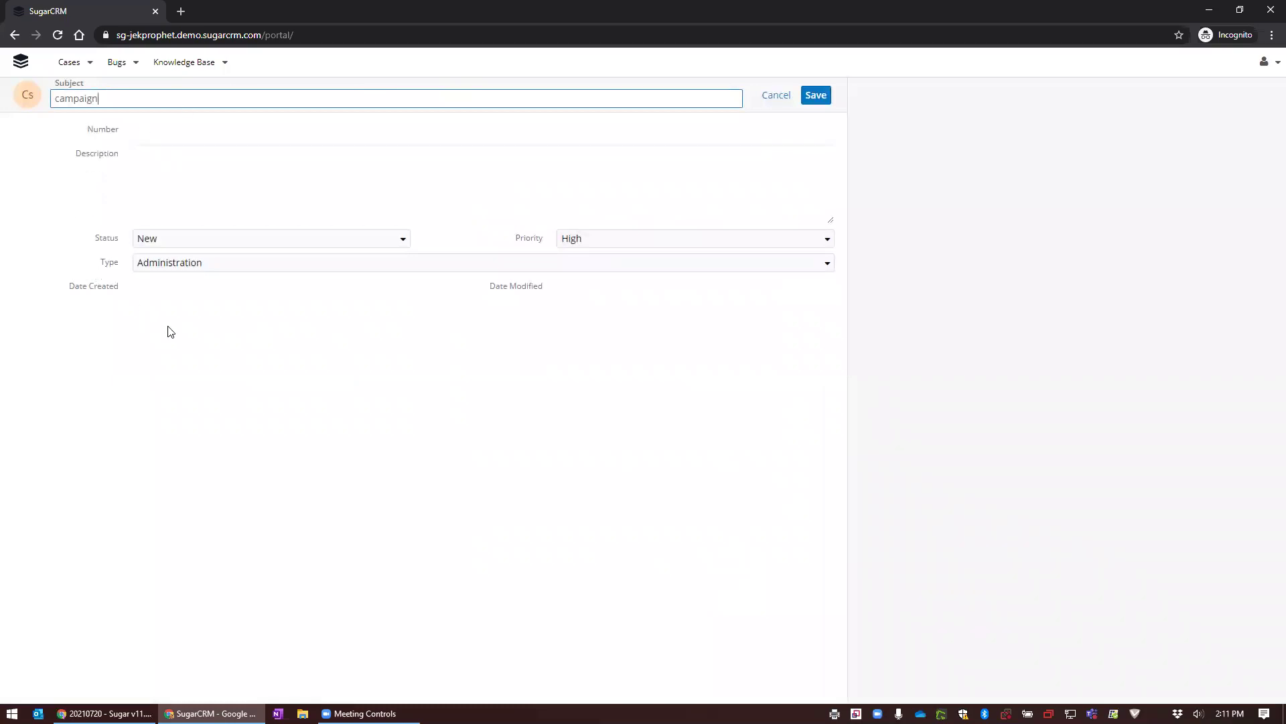
pyautogui.click(289, 240)
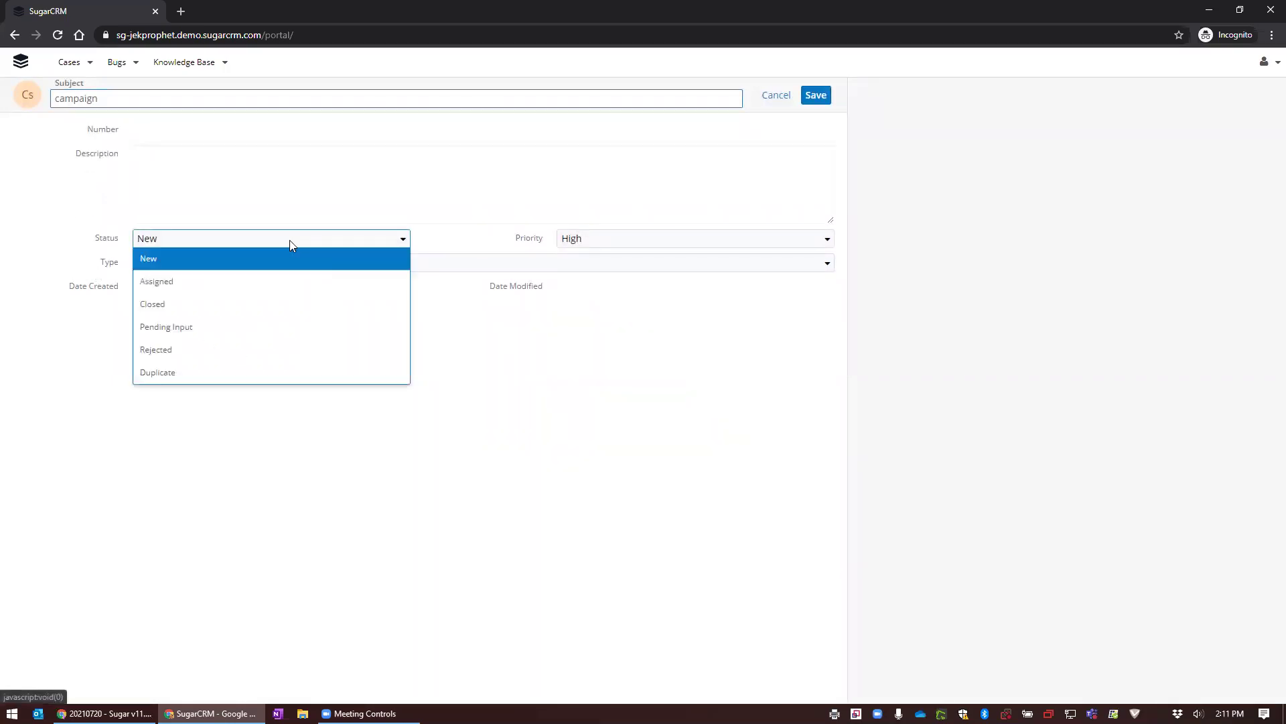
pyautogui.click(167, 267)
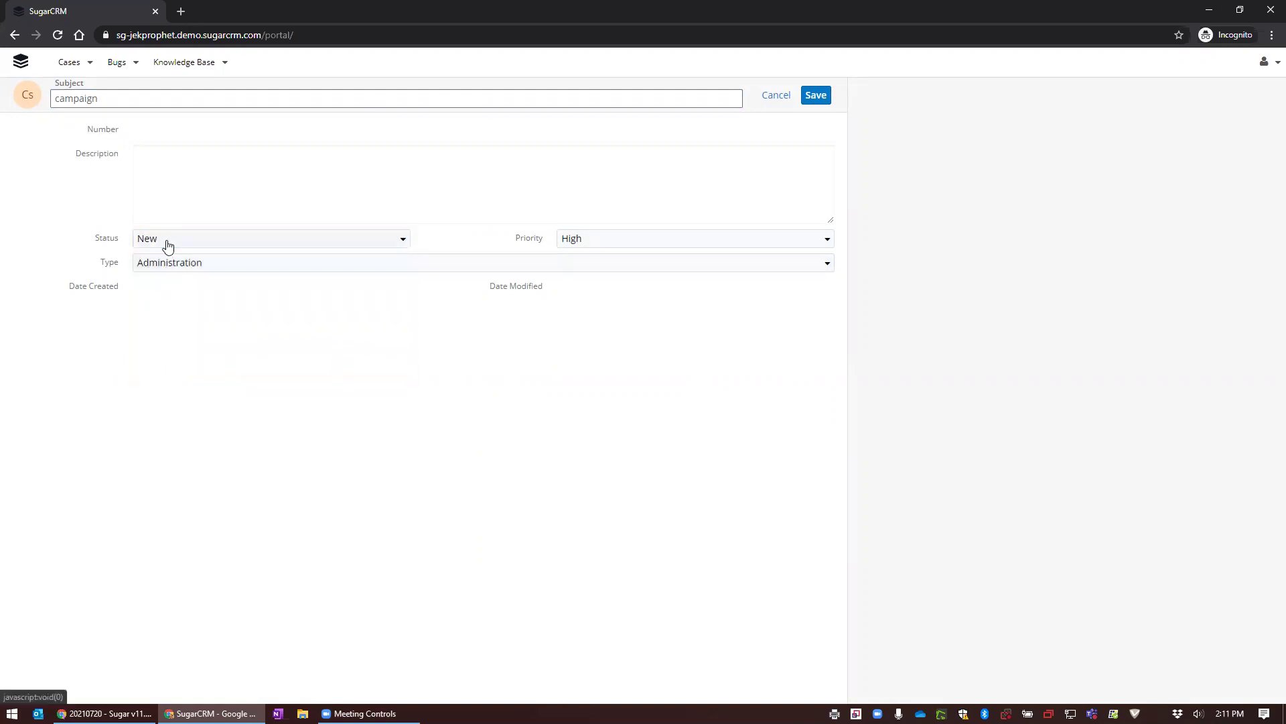
# Step: Finish the subject 'campaign not working', add description 'description of problem.' and save
pyautogui.click(193, 94)
pyautogui.write('not wo')
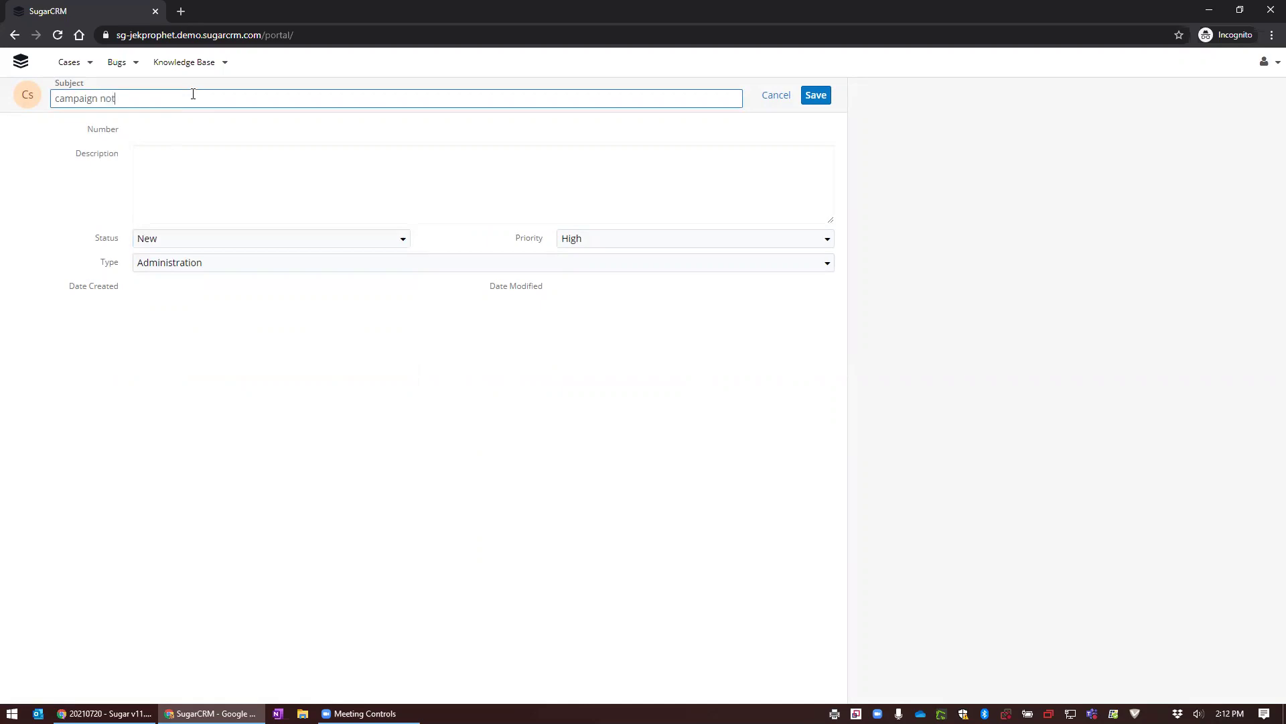
pyautogui.press('BackSpace')
pyautogui.press('BackSpace')
pyautogui.write('working')
pyautogui.click(212, 173)
pyautogui.write('descript')
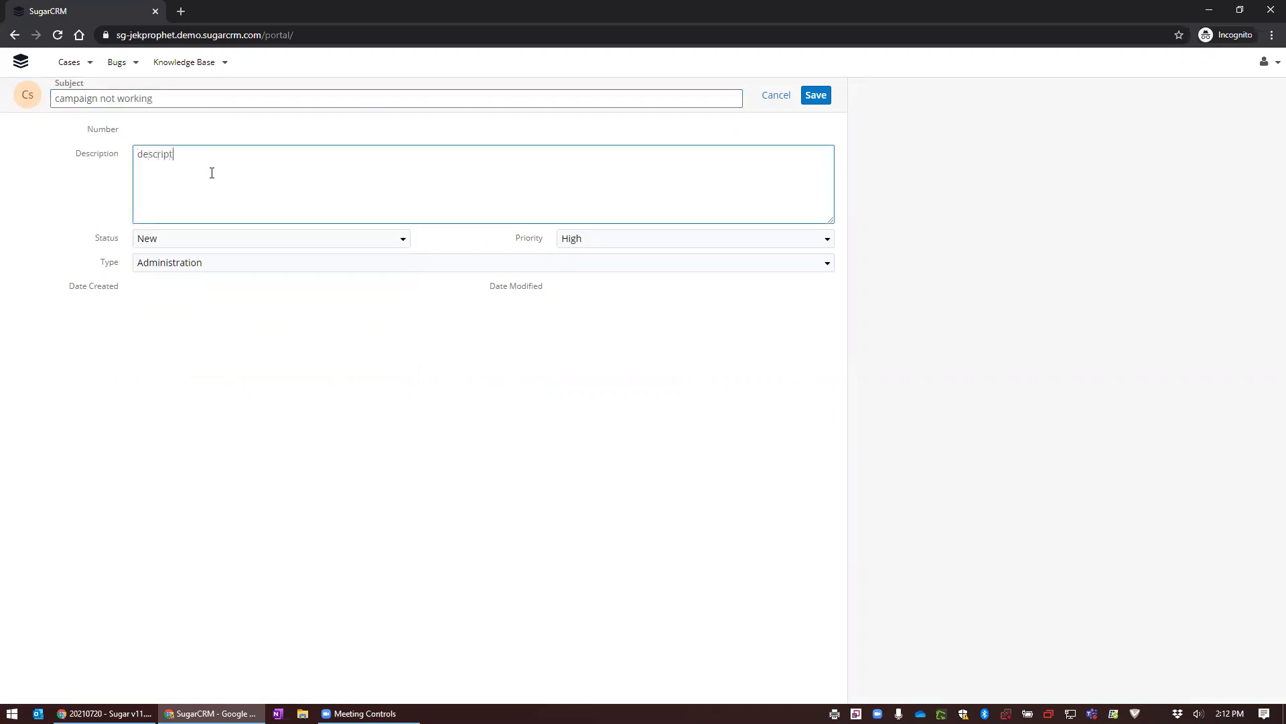
pyautogui.write('ion of problem.')
pyautogui.click(819, 97)
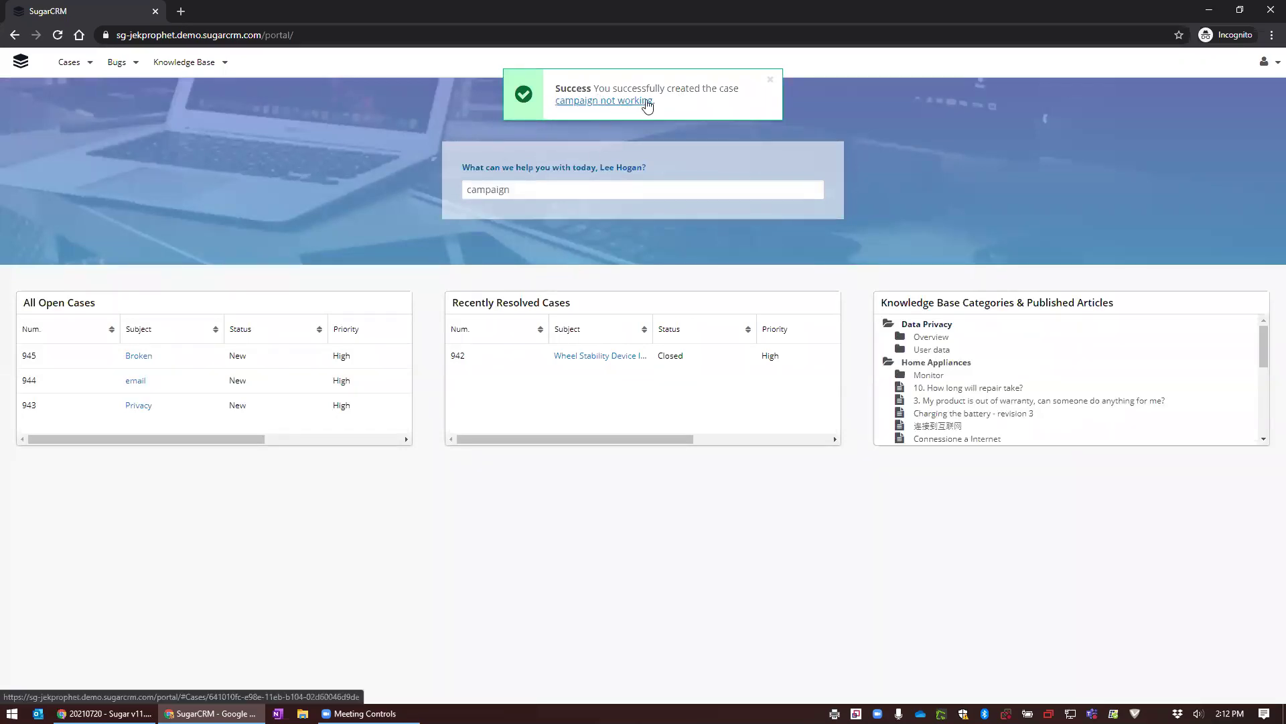
# Step: Open case 946, start a note with a photo attachment, then cancel the file picker and note
pyautogui.click(618, 102)
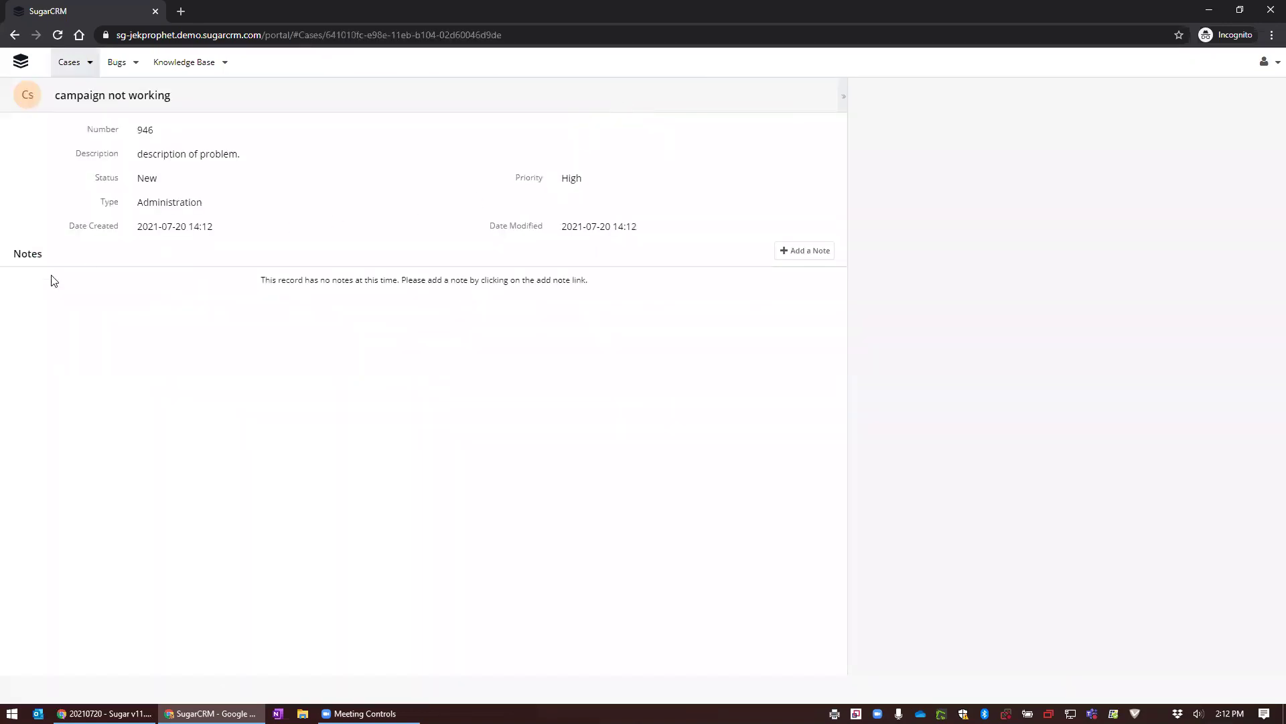
pyautogui.click(804, 253)
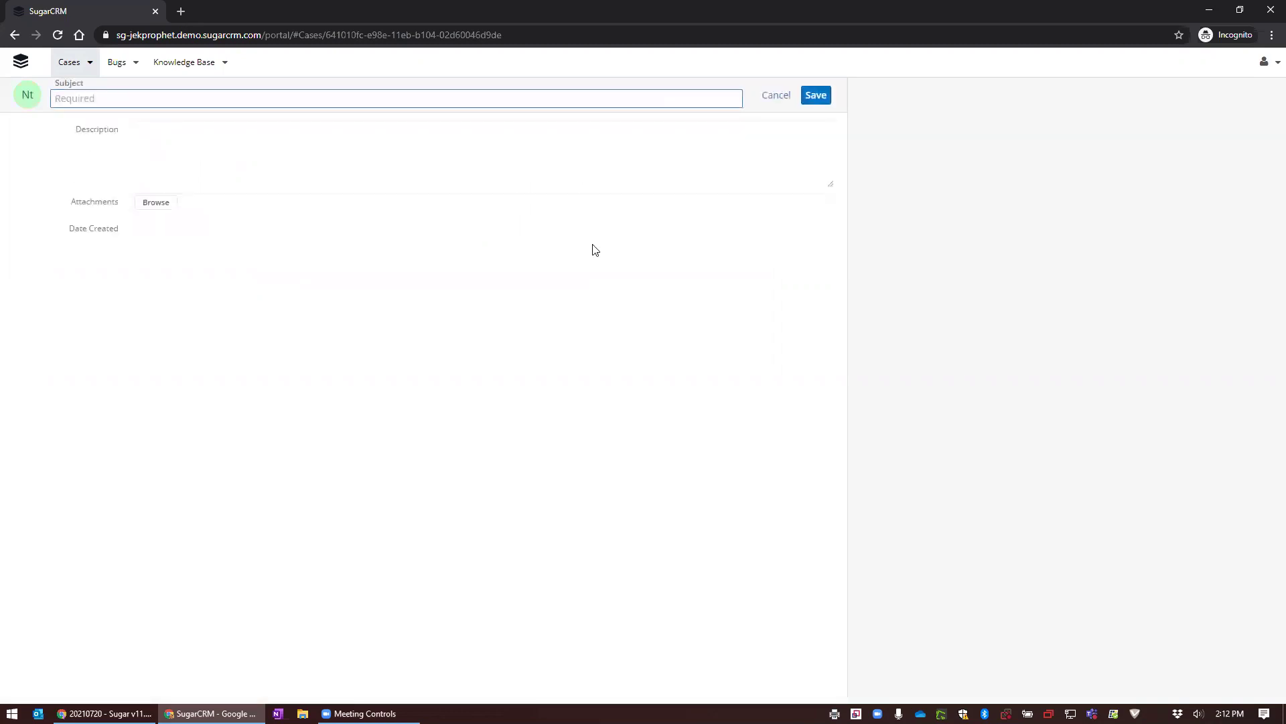
pyautogui.click(156, 205)
pyautogui.click(191, 289)
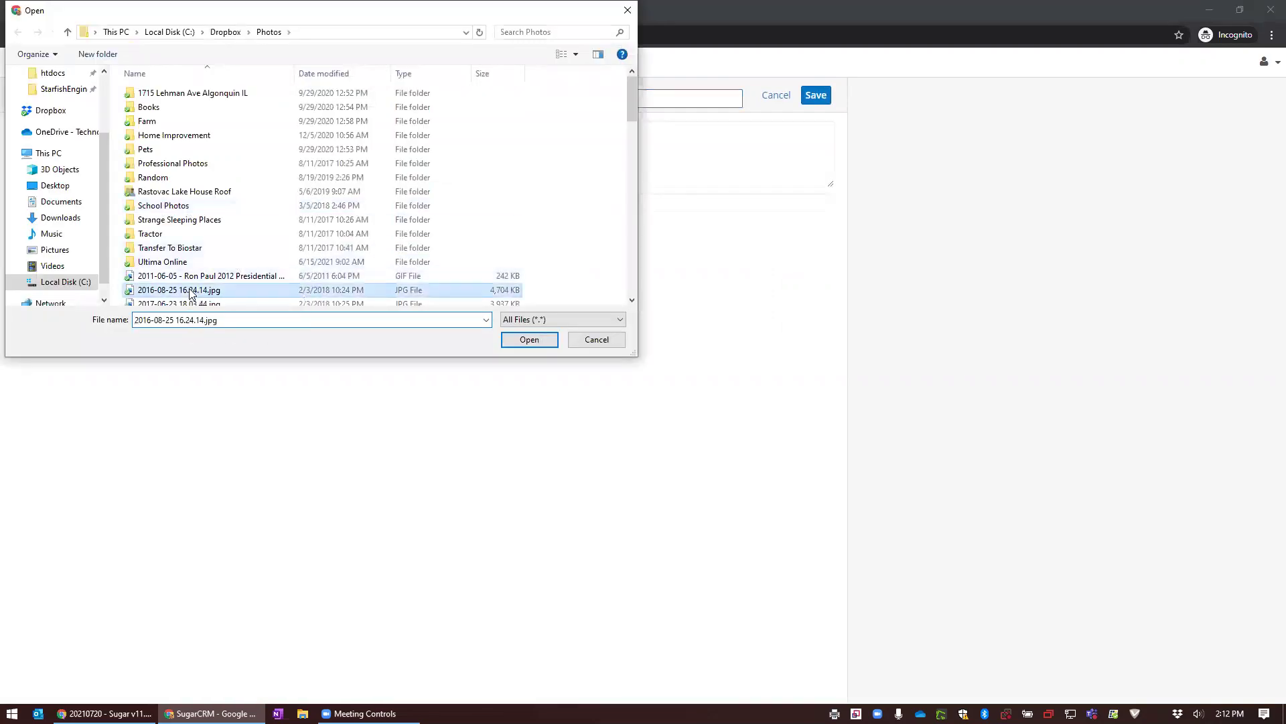
pyautogui.click(192, 302)
pyautogui.click(218, 287)
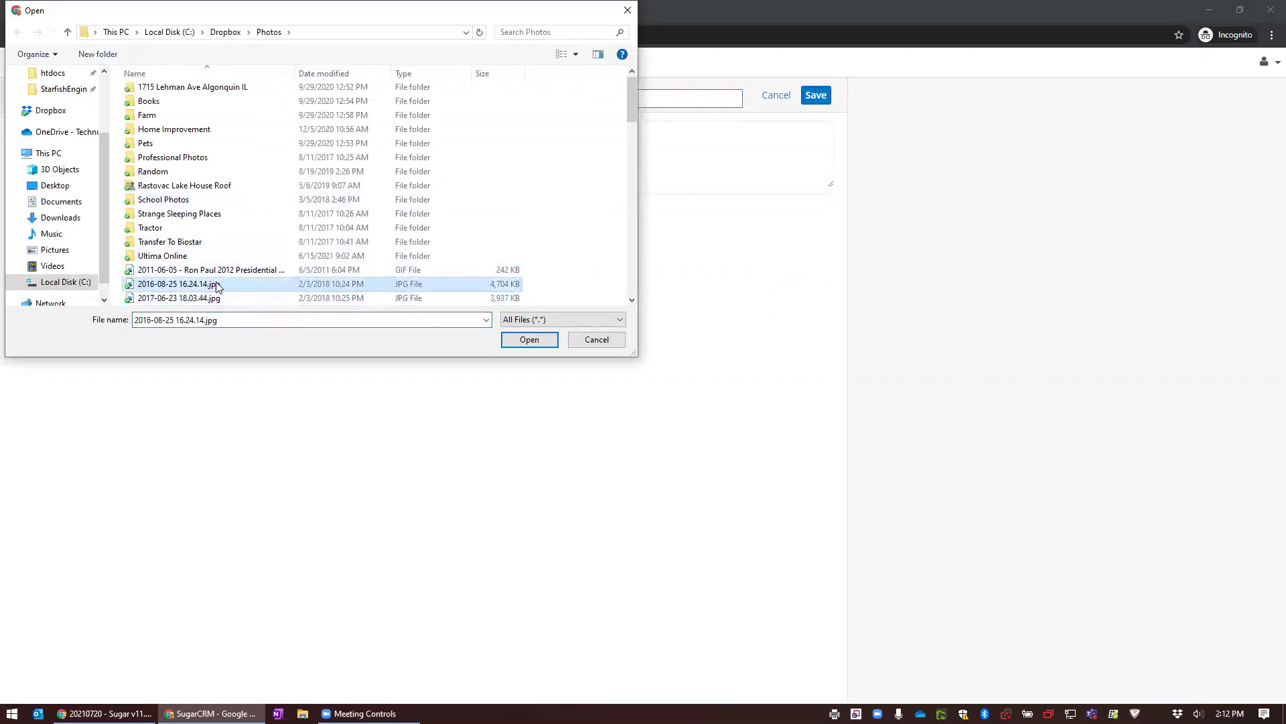
pyautogui.click(596, 339)
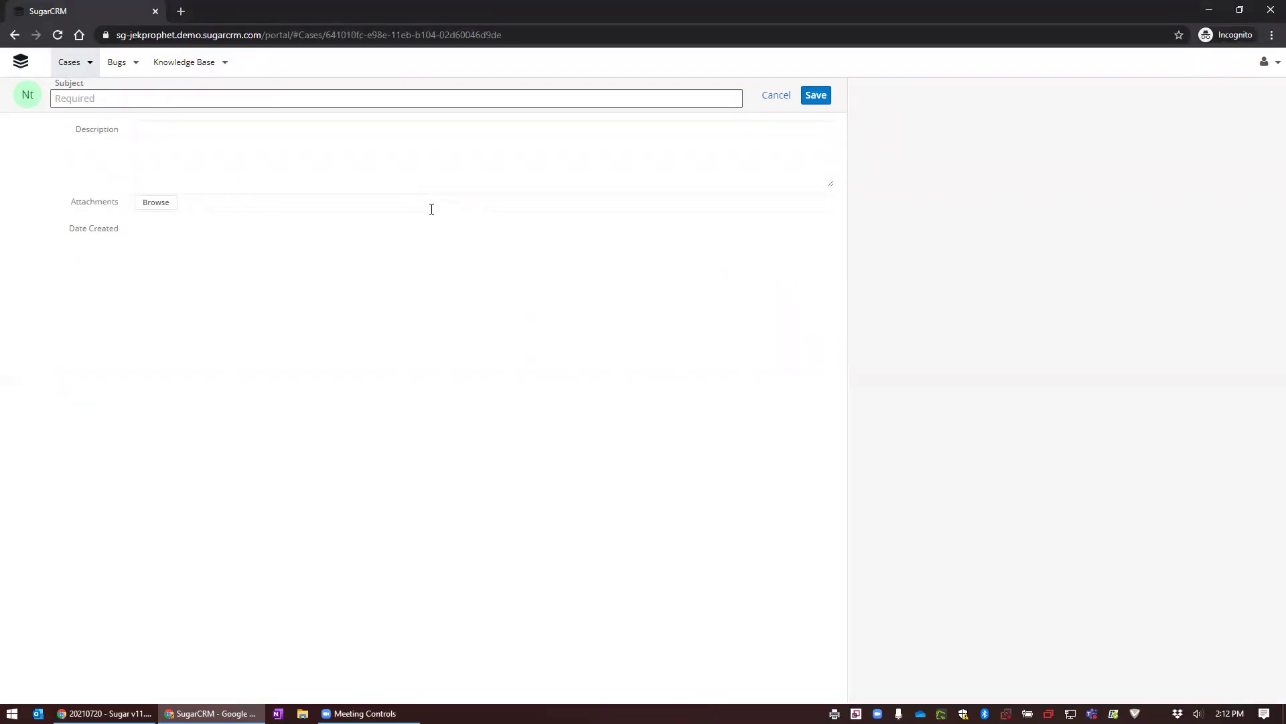
pyautogui.click(769, 98)
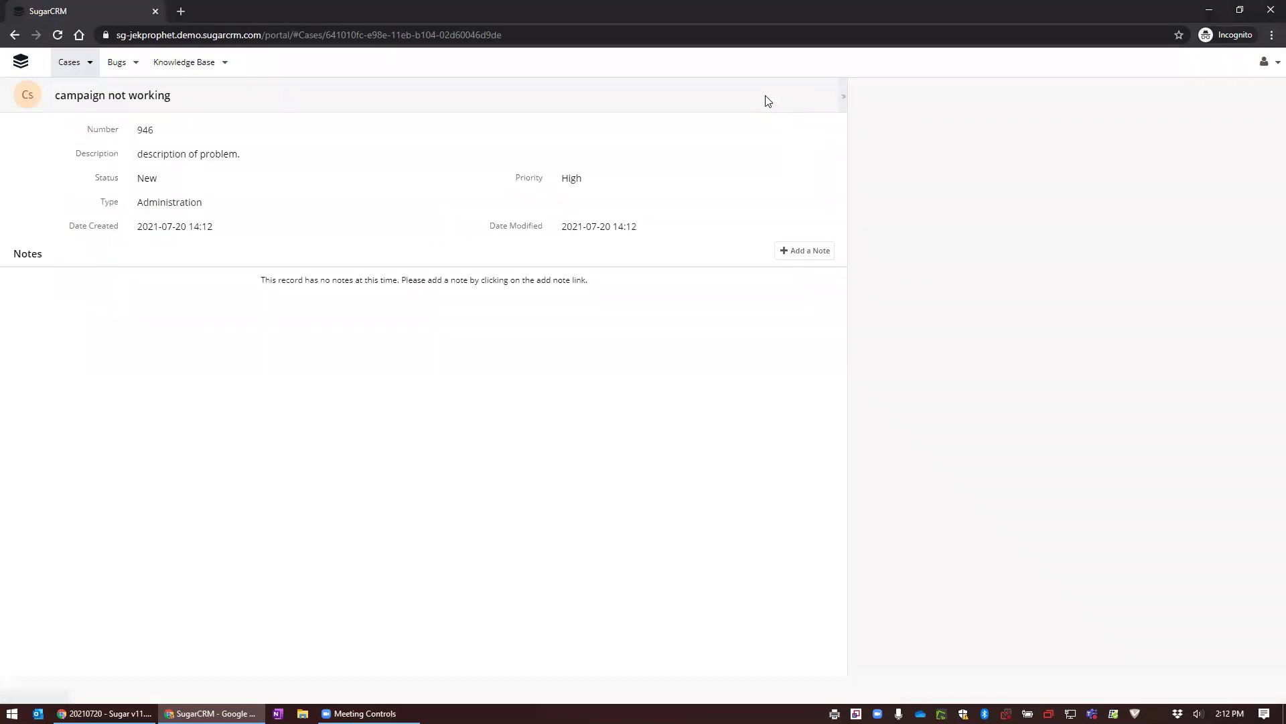
# Step: Show the five cases and their Filter options, then switch to the Bugs list
pyautogui.click(68, 64)
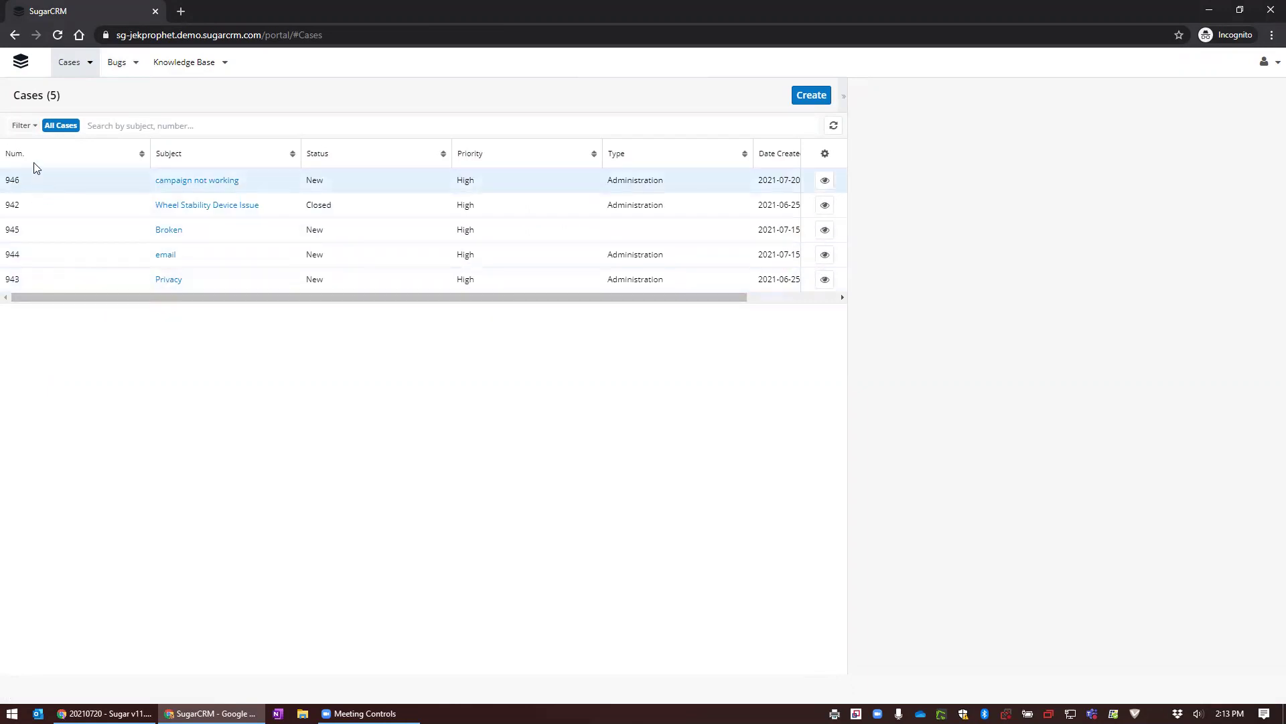
pyautogui.click(24, 126)
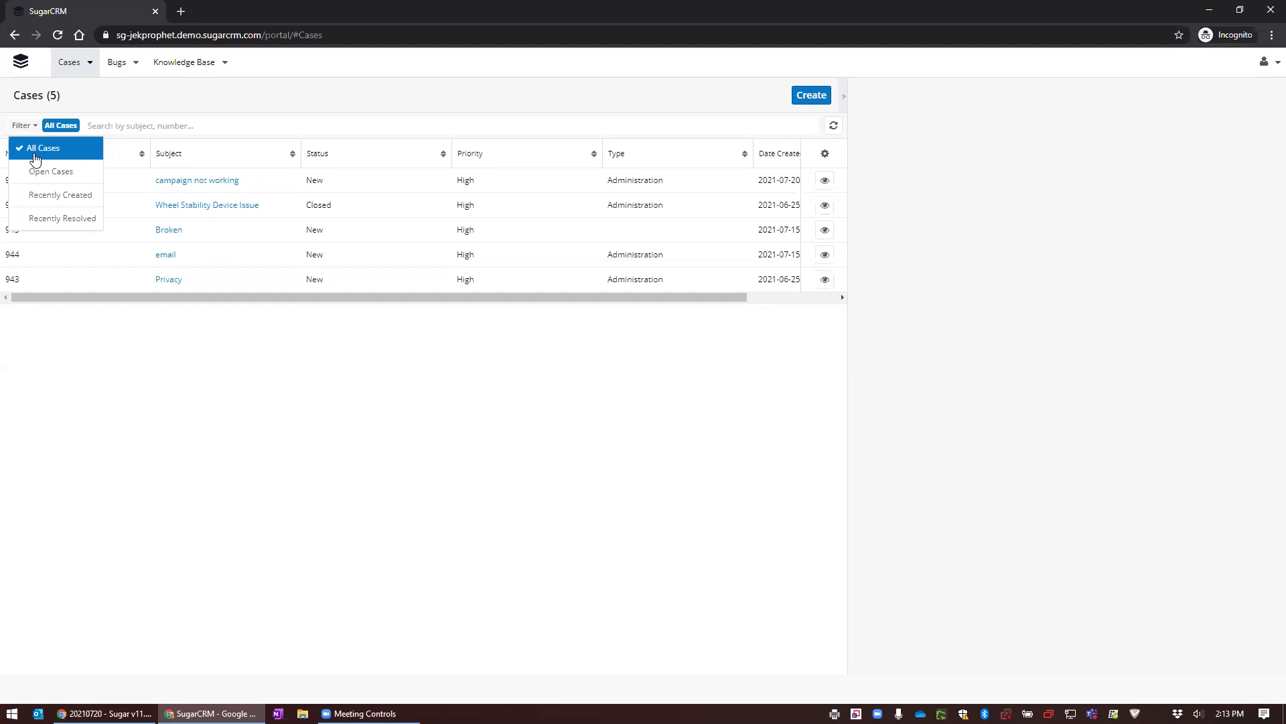
pyautogui.click(116, 66)
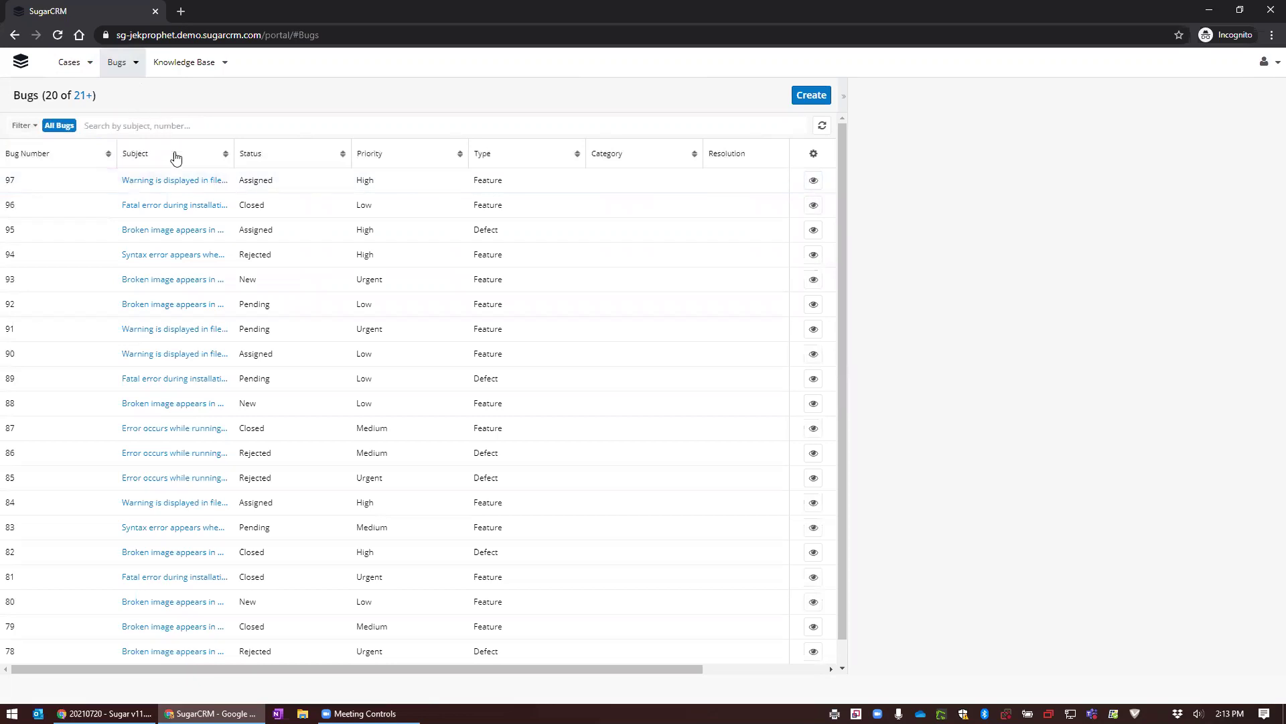
# Step: Widen the Subject column, view bug 97's details, then switch to the Knowledge Base list
pyautogui.moveTo(234, 151); pyautogui.dragTo(362, 158)
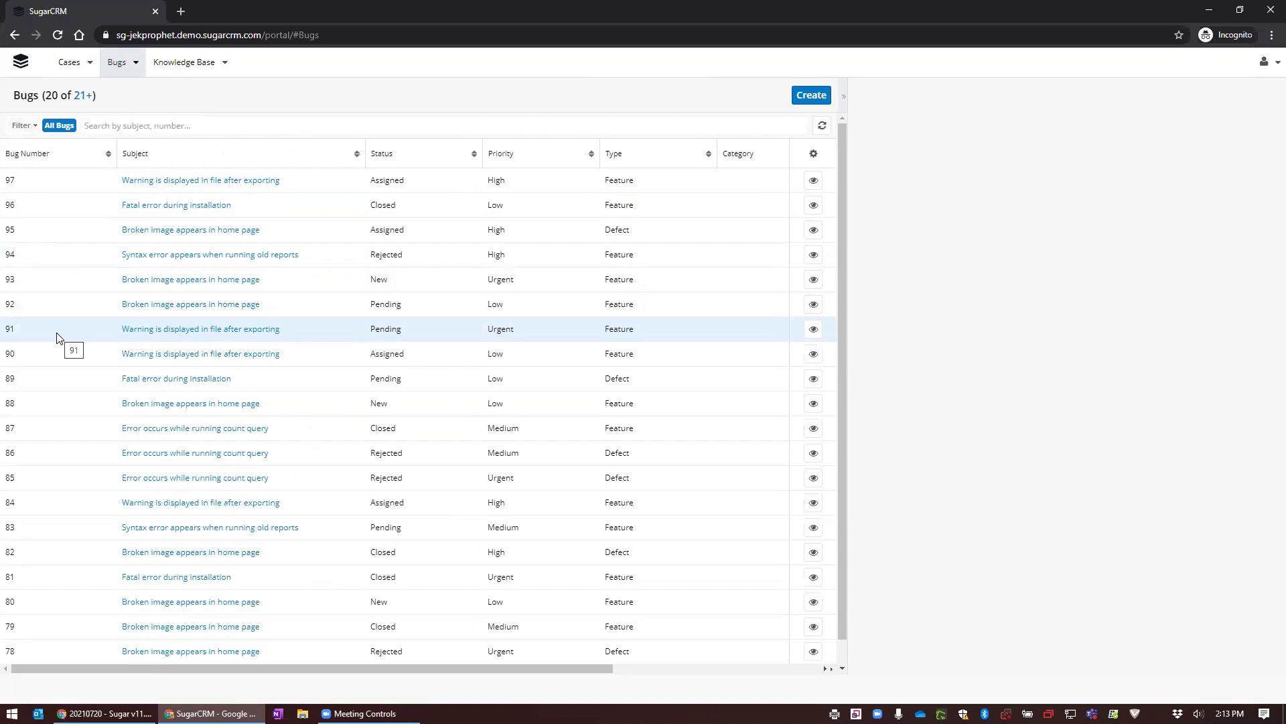
pyautogui.click(195, 179)
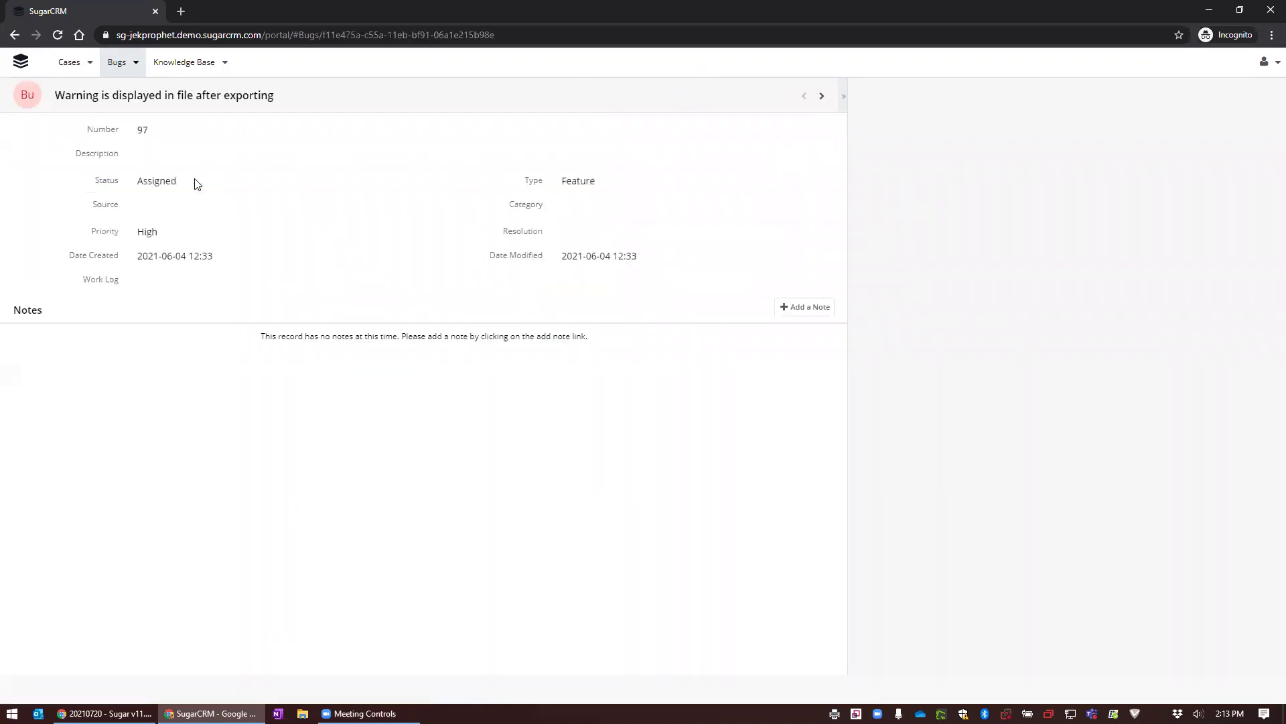
pyautogui.click(190, 67)
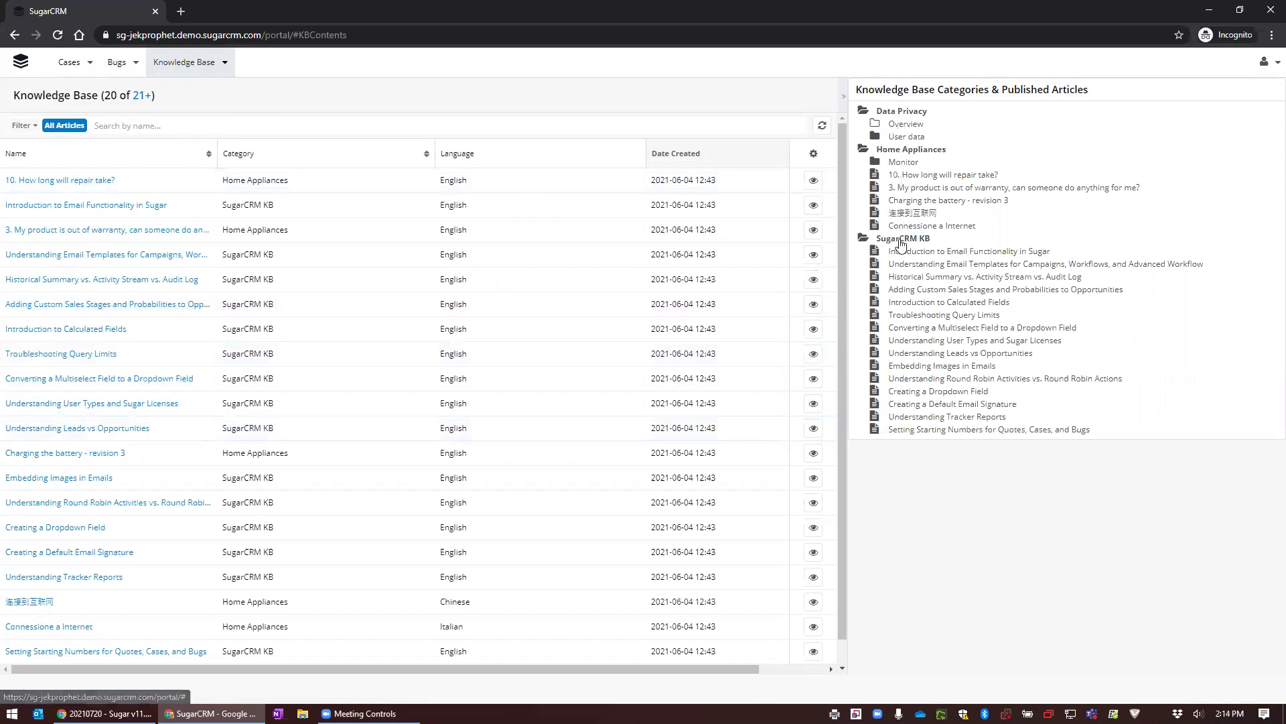
# Step: Expand Monitor and User data, search 'campaign' from the home page, then advance the slideshow
pyautogui.click(904, 162)
pyautogui.click(905, 137)
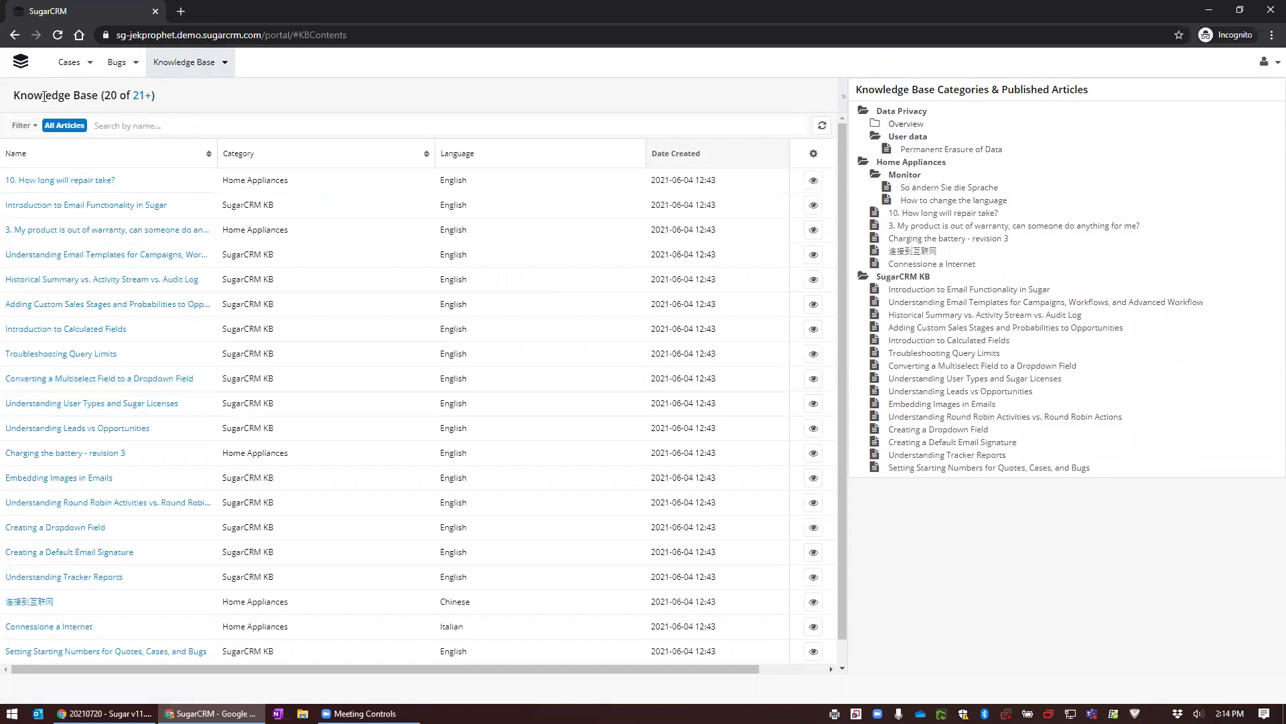
pyautogui.click(21, 60)
pyautogui.click(562, 194)
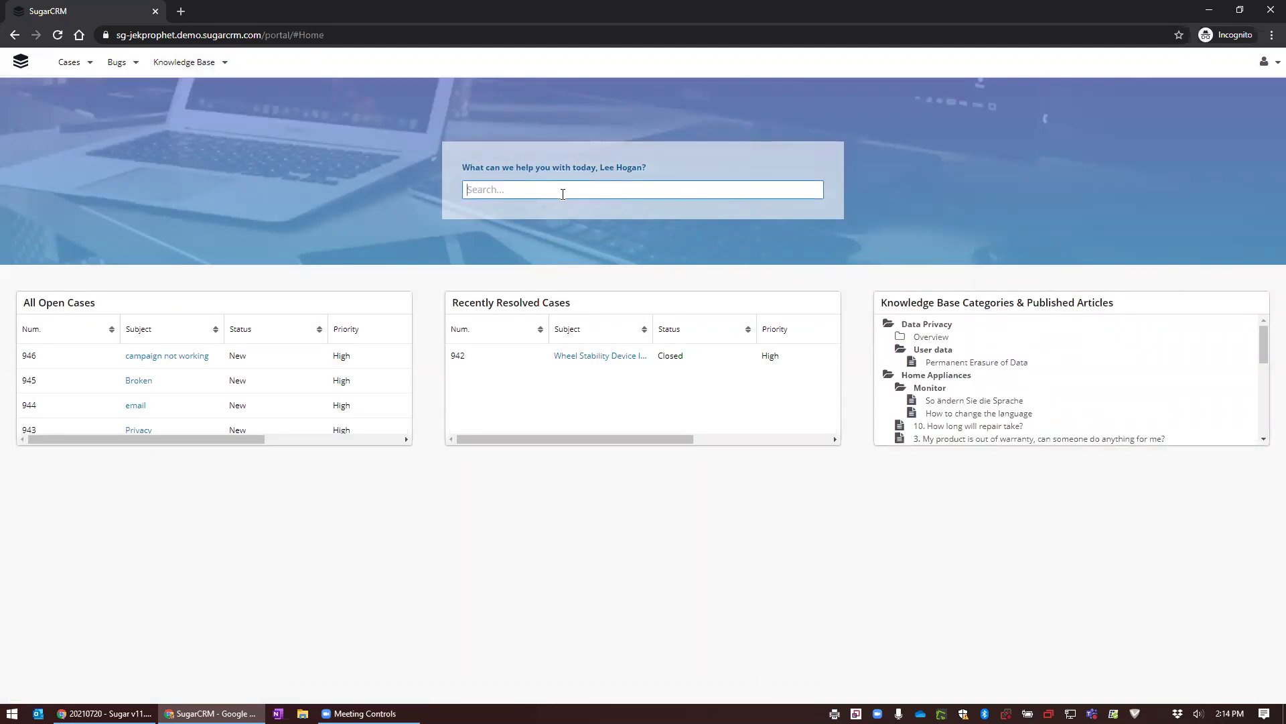
pyautogui.write('ca')
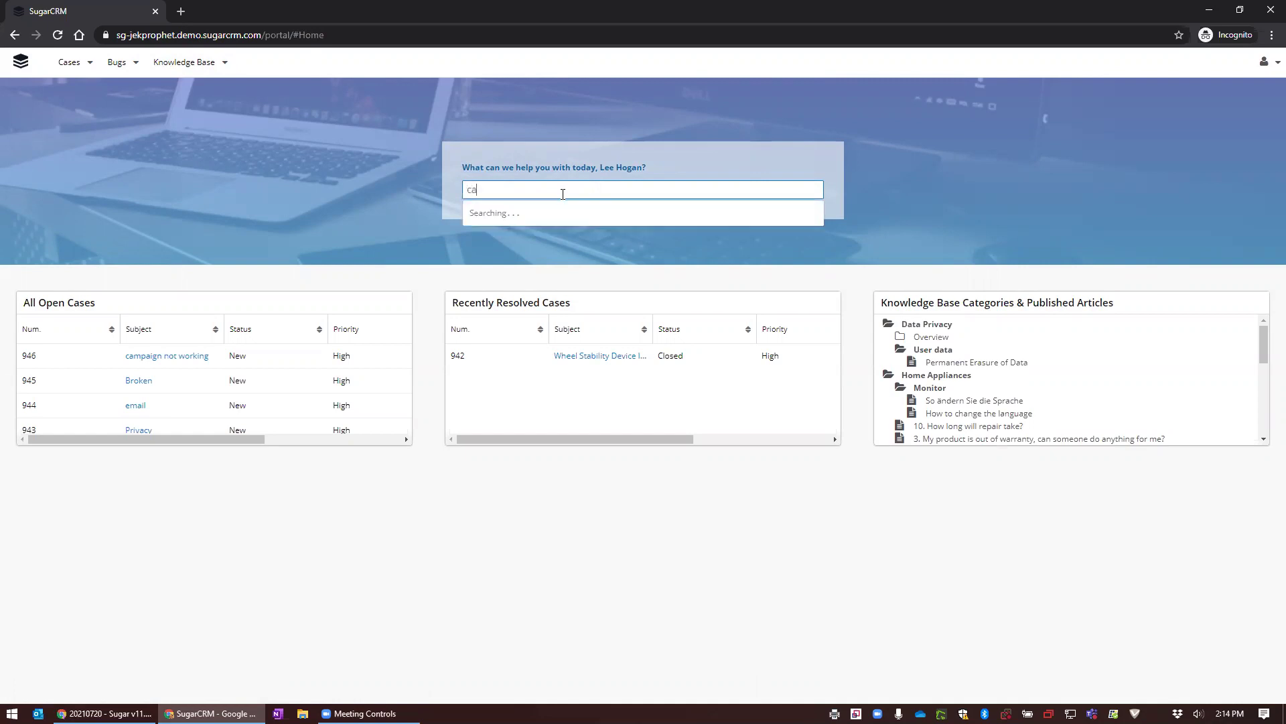
pyautogui.write('mpa')
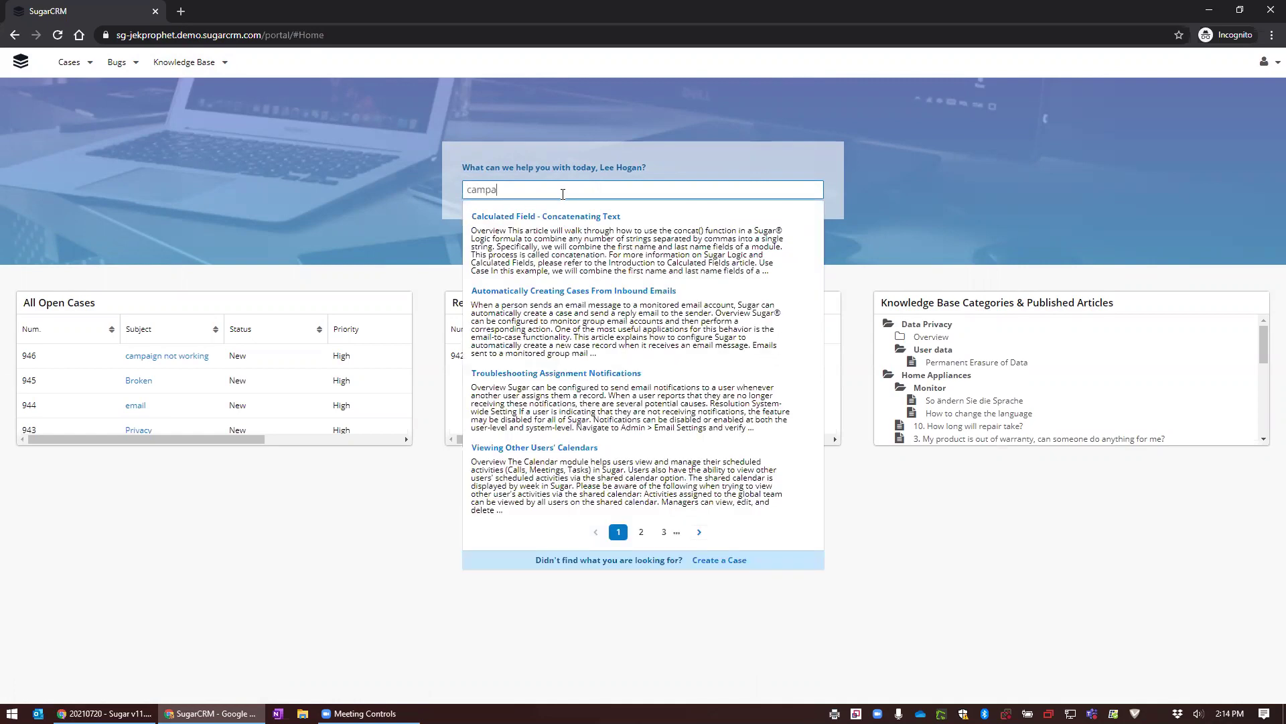
pyautogui.write('ign')
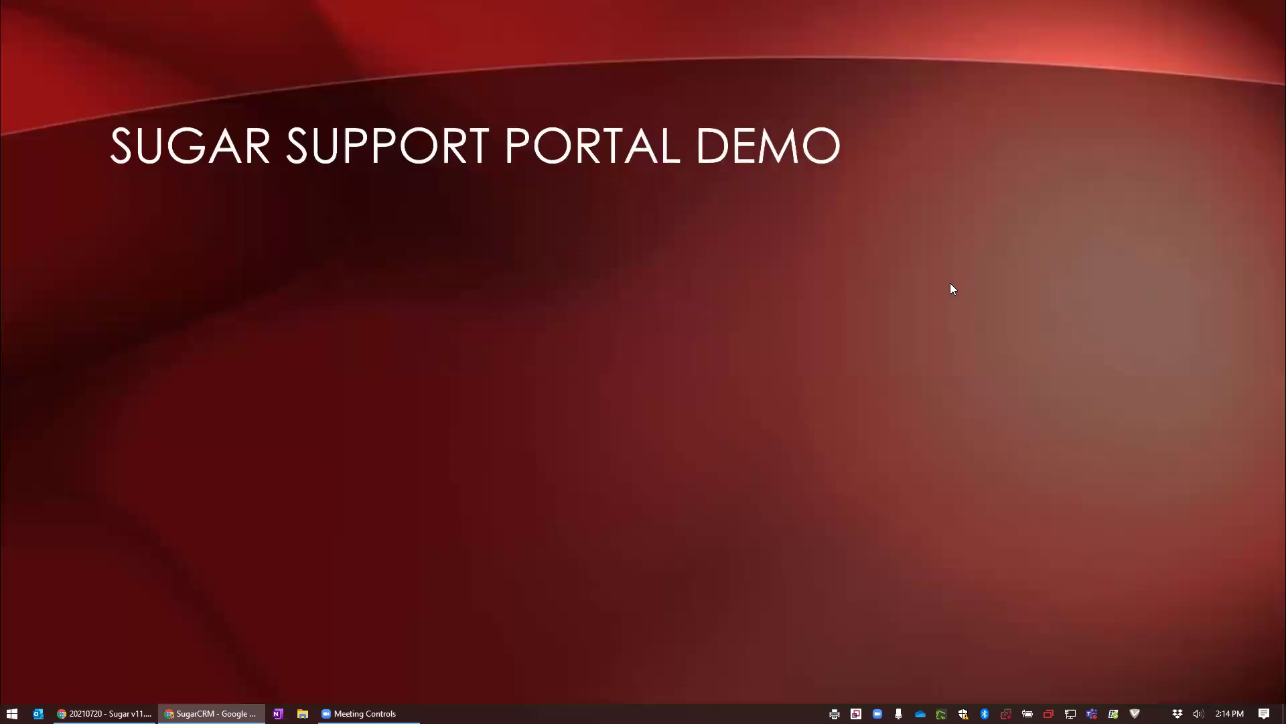
pyautogui.click(950, 289)
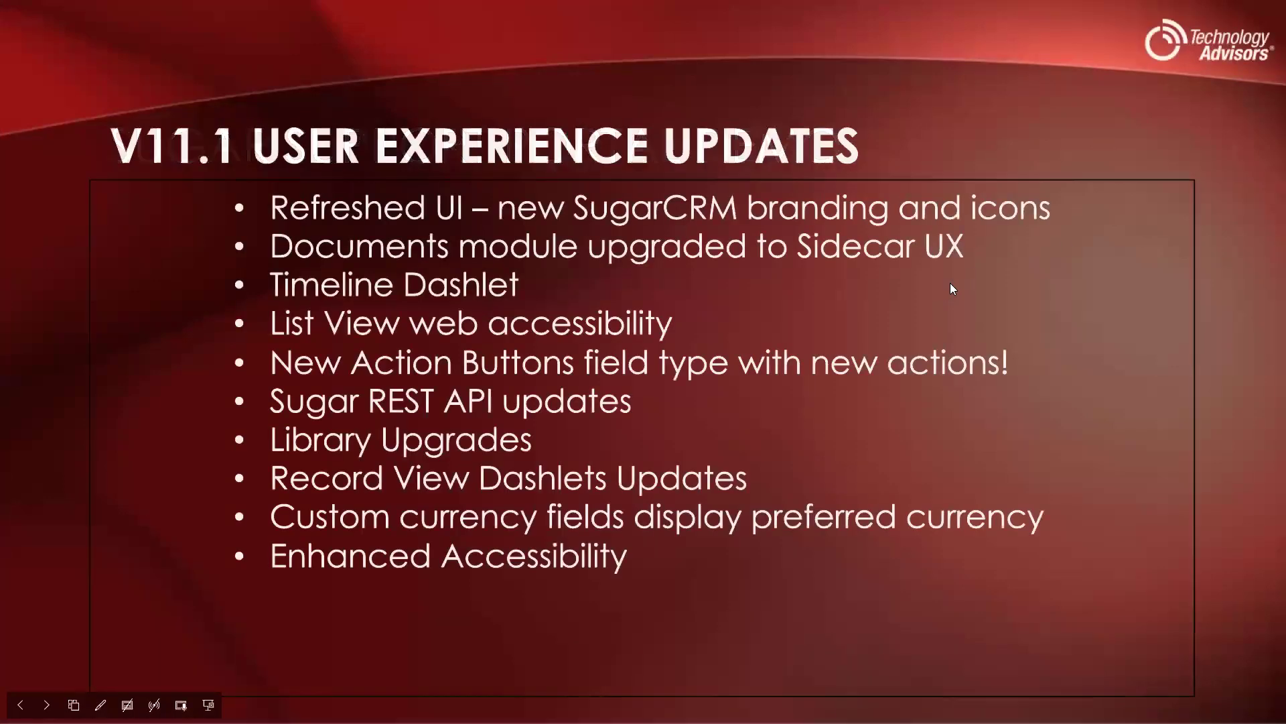